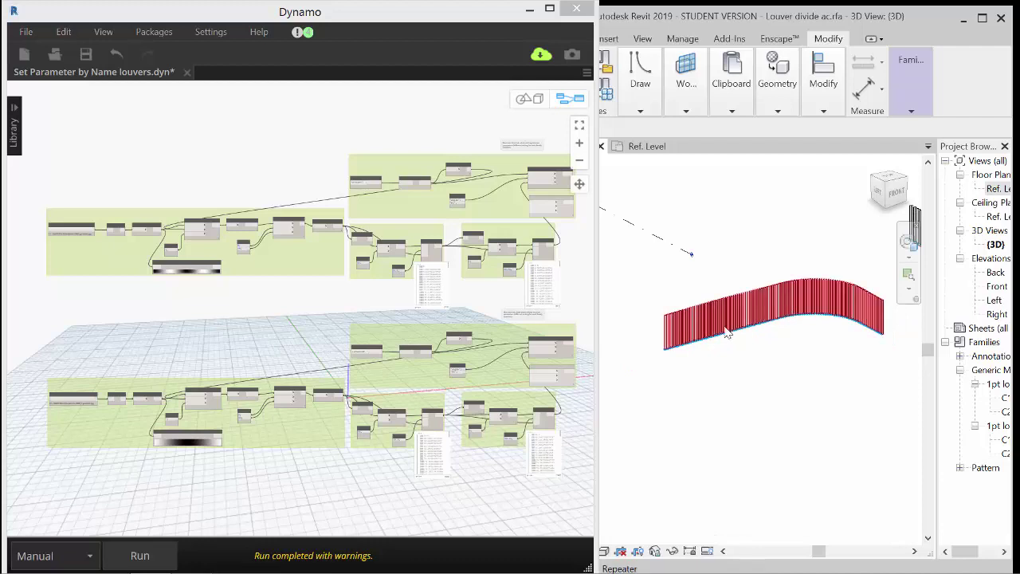
Select the single louver at the end of the curved repeater and open its 1pt louver family for editing
{"action": "middle_click_drag", "start_coordinate": [794, 309], "coordinate": [638, 321], "text": "shift"}
{"action": "scroll", "coordinate": [638, 321], "scroll_direction": "up", "scroll_amount": 5}
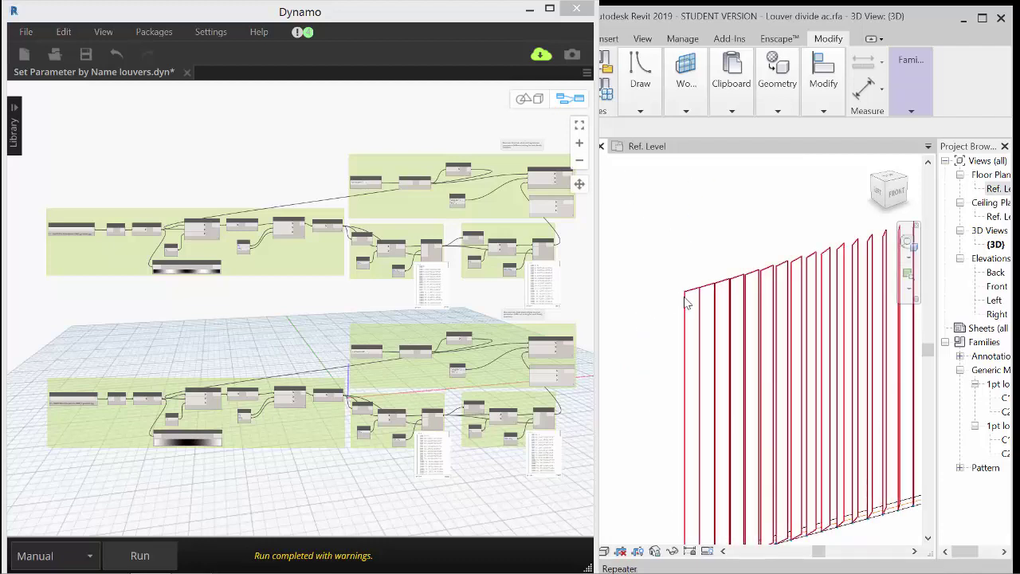
{"action": "key", "text": "Tab"}
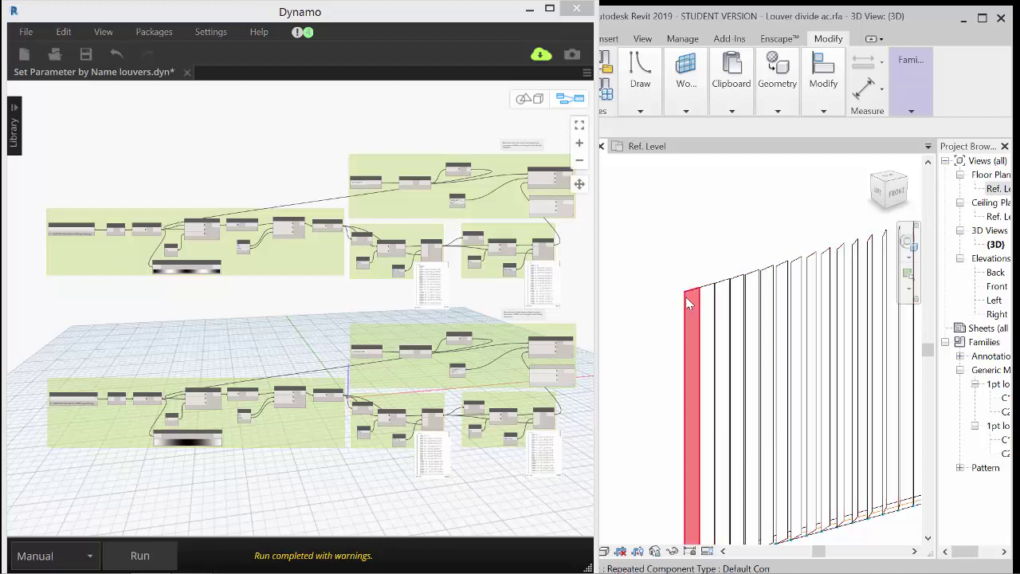
{"action": "left_click", "coordinate": [689, 303]}
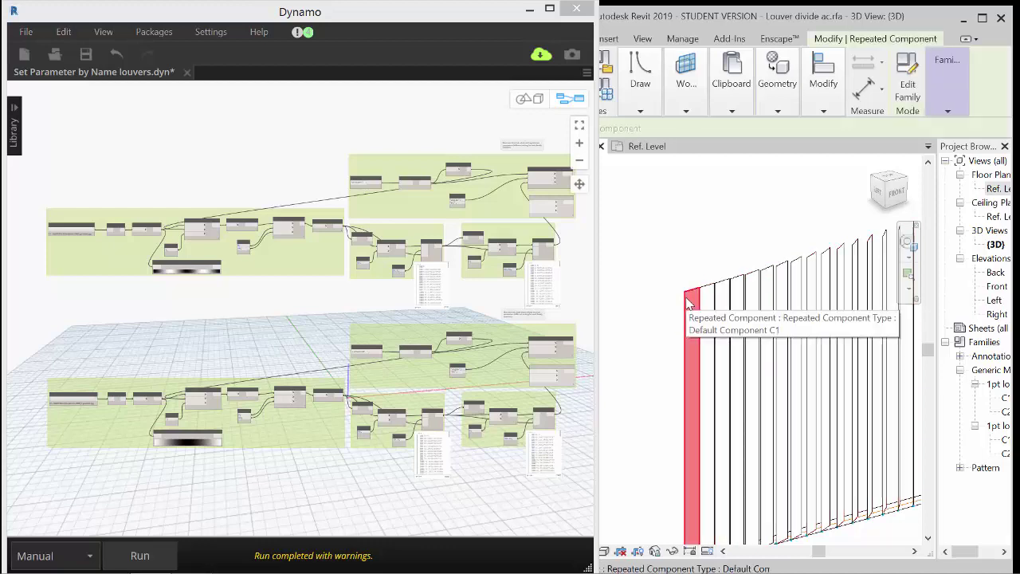
{"action": "left_click", "coordinate": [914, 94]}
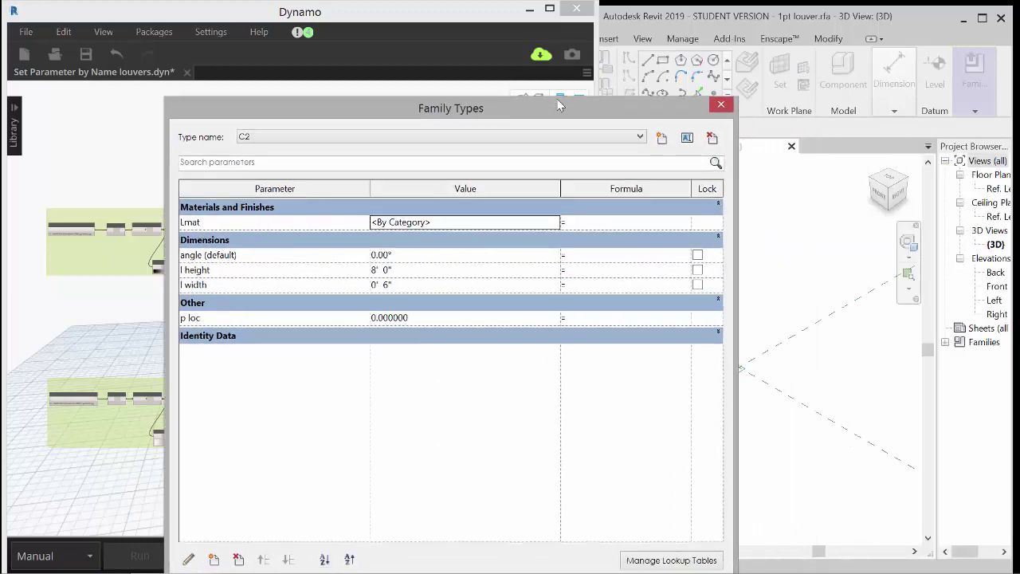
Review the 1pt louver family's type parameters and close the family to return to Louver divide ac.rfa
{"action": "left_click_drag", "start_coordinate": [557, 99], "coordinate": [422, 90]}
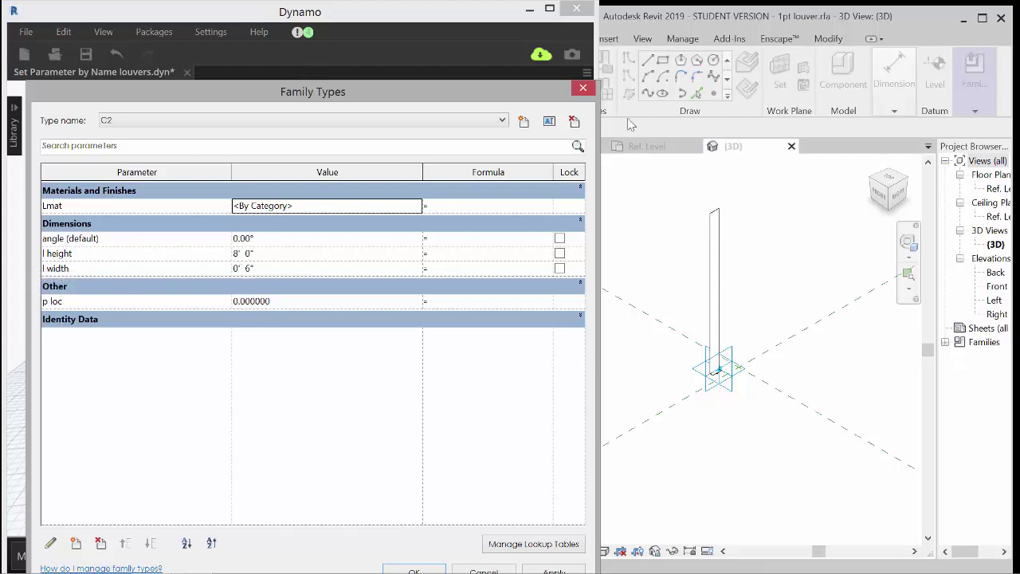
{"action": "left_click", "coordinate": [584, 90]}
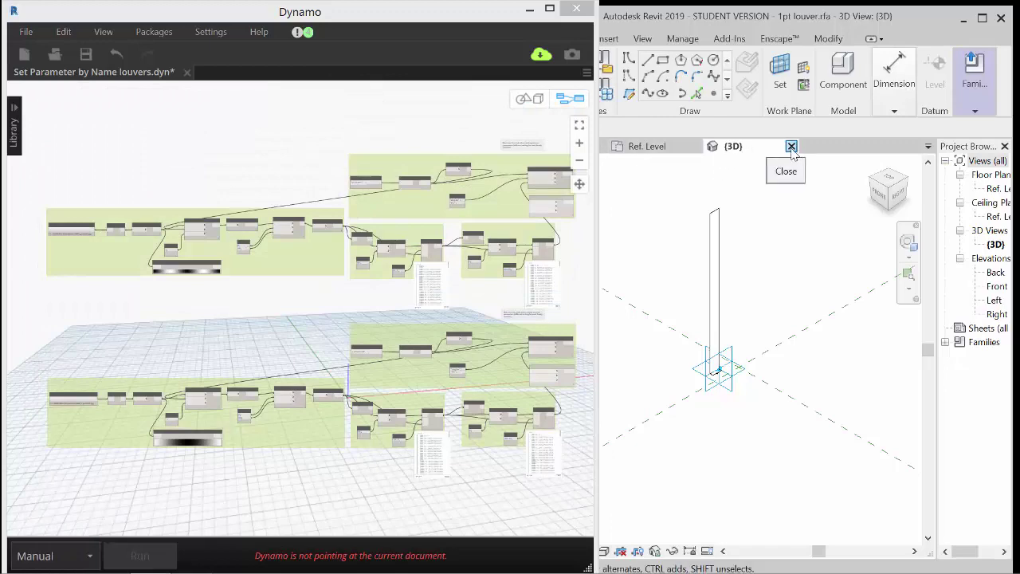
{"action": "left_click", "coordinate": [792, 146]}
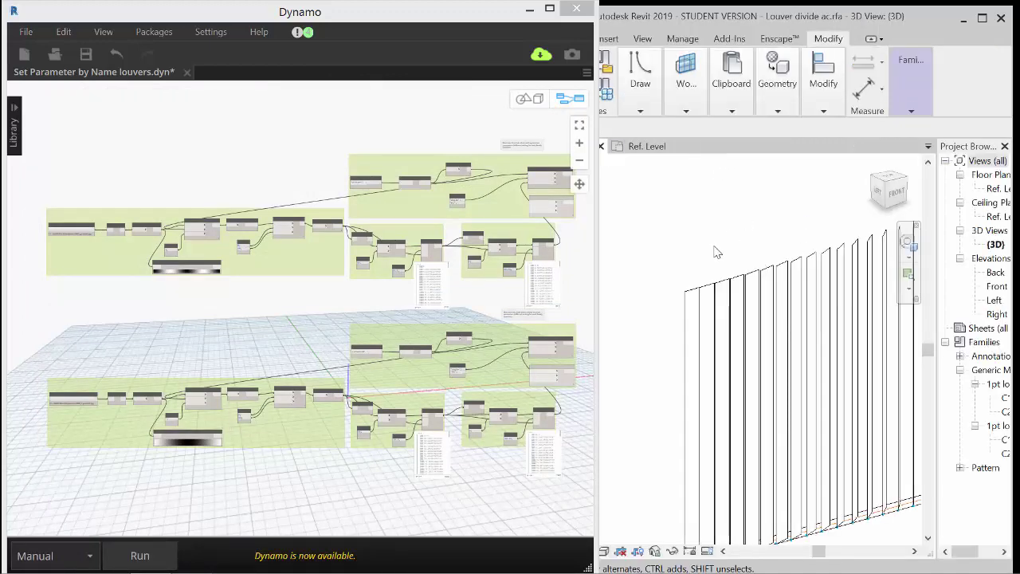
Inspect the repeated louvers along the curve, selecting the single end louver and clearing the selection
{"action": "scroll", "coordinate": [715, 252], "scroll_direction": "down", "scroll_amount": 5}
{"action": "middle_click_drag", "start_coordinate": [833, 320], "coordinate": [743, 362]}
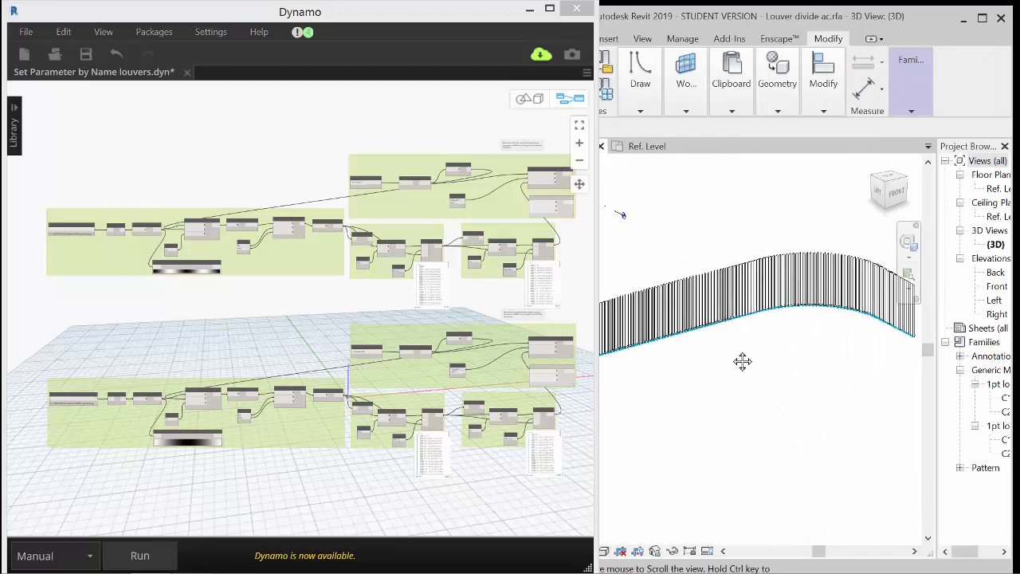
{"action": "scroll", "coordinate": [748, 335], "scroll_direction": "up", "scroll_amount": 2}
{"action": "scroll", "coordinate": [652, 319], "scroll_direction": "up", "scroll_amount": 2}
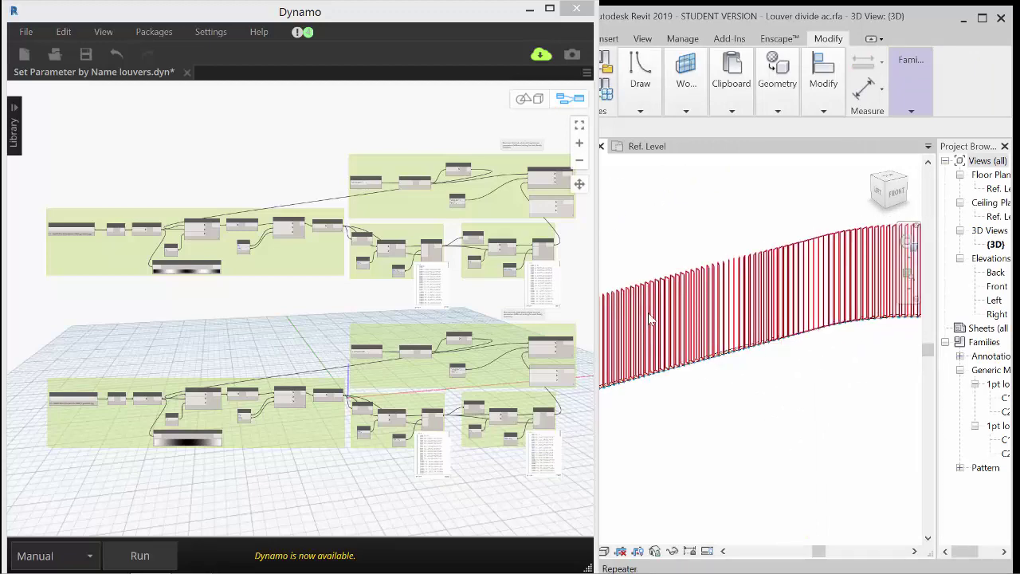
{"action": "scroll", "coordinate": [652, 319], "scroll_direction": "up", "scroll_amount": 3}
{"action": "middle_click_drag", "start_coordinate": [640, 244], "coordinate": [831, 217]}
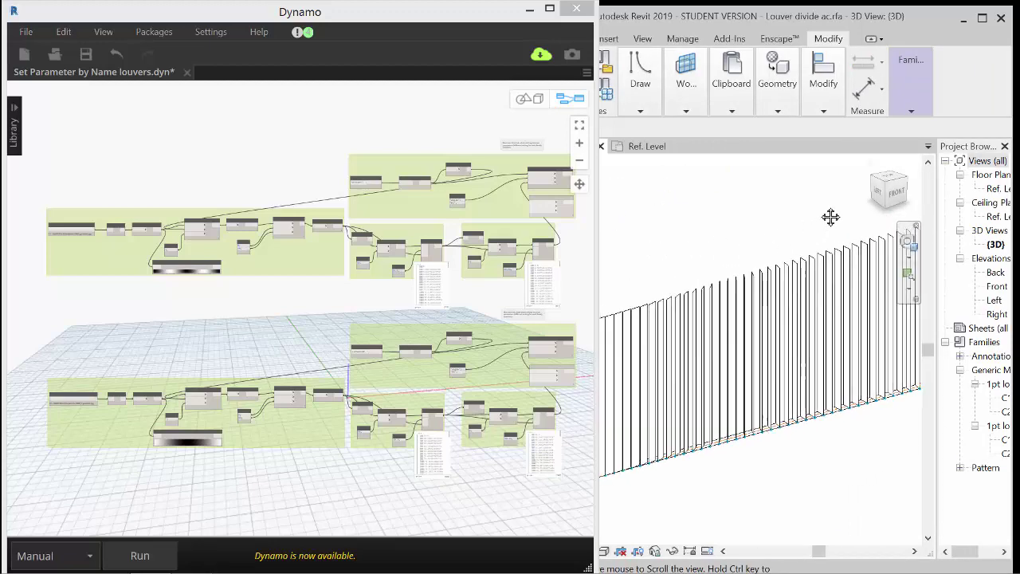
{"action": "scroll", "coordinate": [725, 287], "scroll_direction": "up", "scroll_amount": 5}
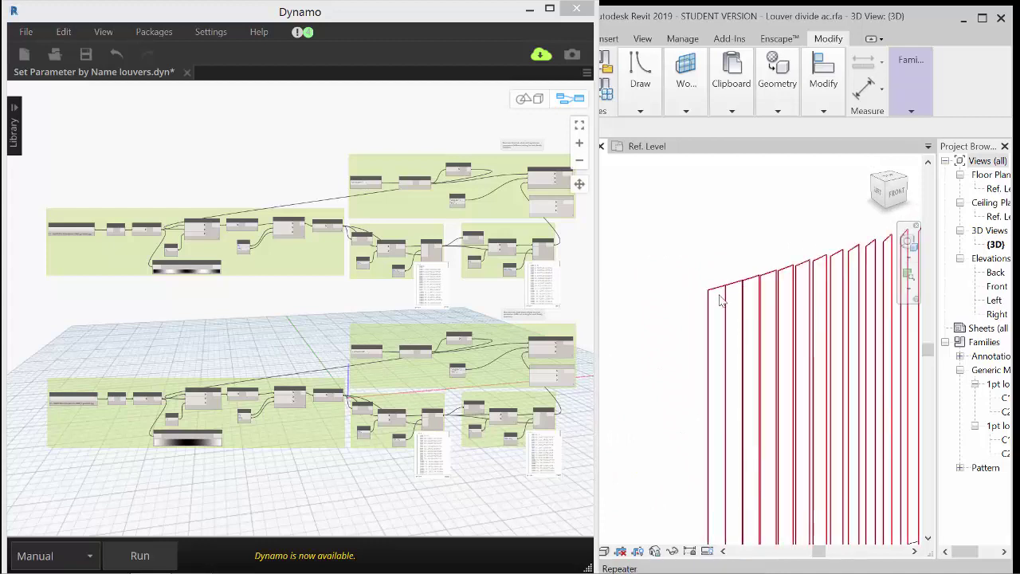
{"action": "key", "text": "Tab"}
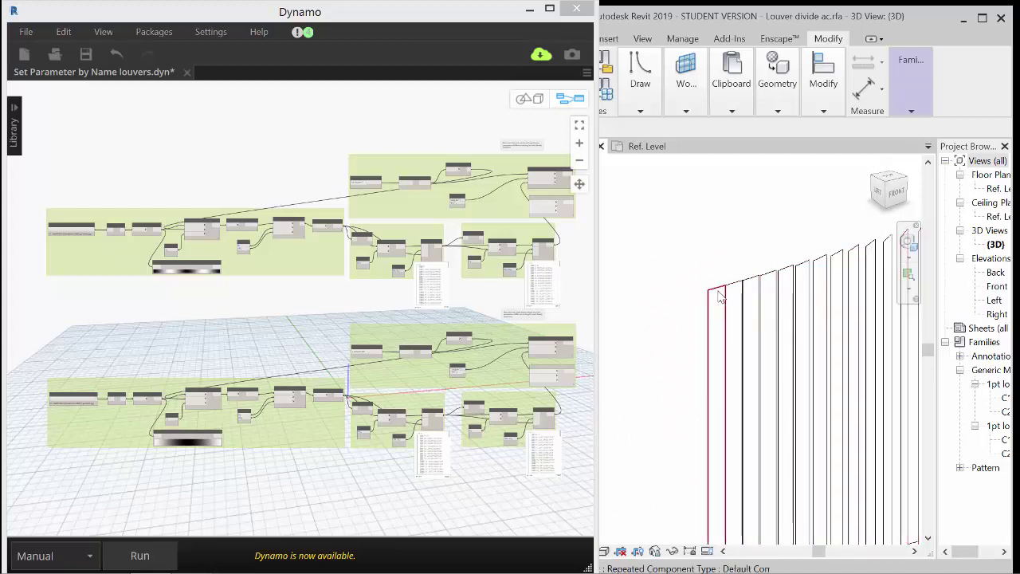
{"action": "left_click", "coordinate": [720, 297]}
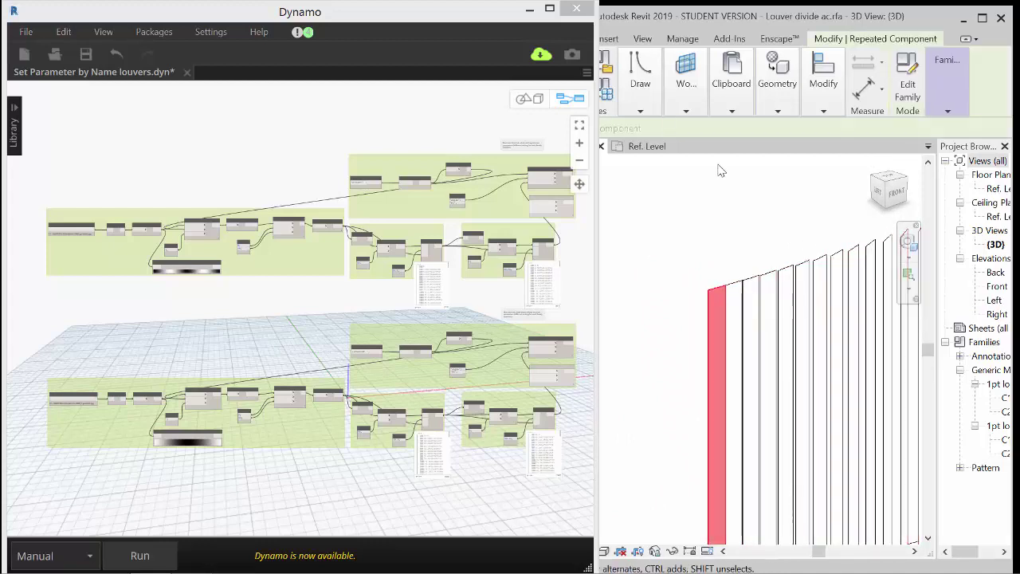
{"action": "left_click", "coordinate": [720, 253]}
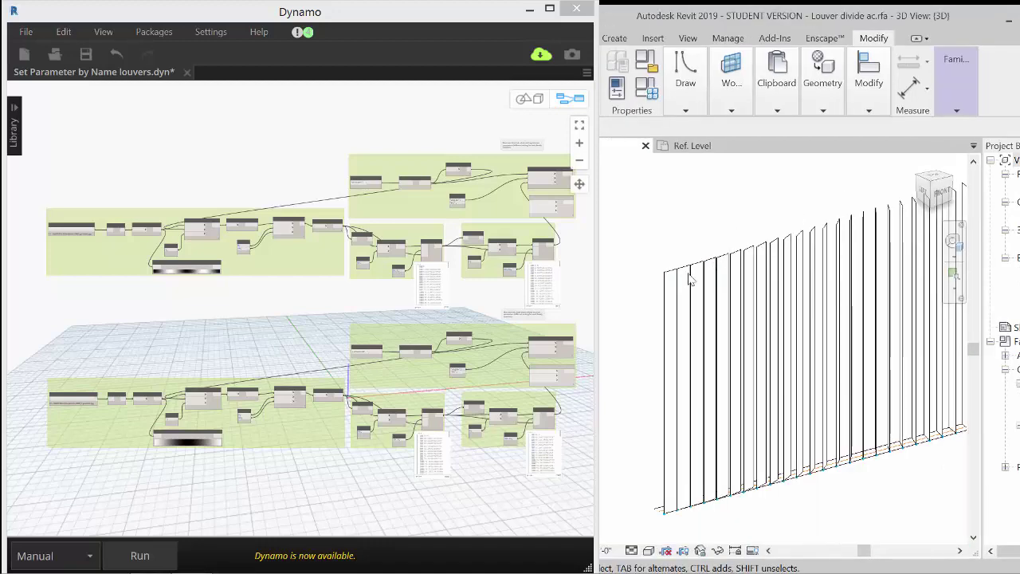
{"action": "scroll", "coordinate": [668, 267], "scroll_direction": "up", "scroll_amount": 3}
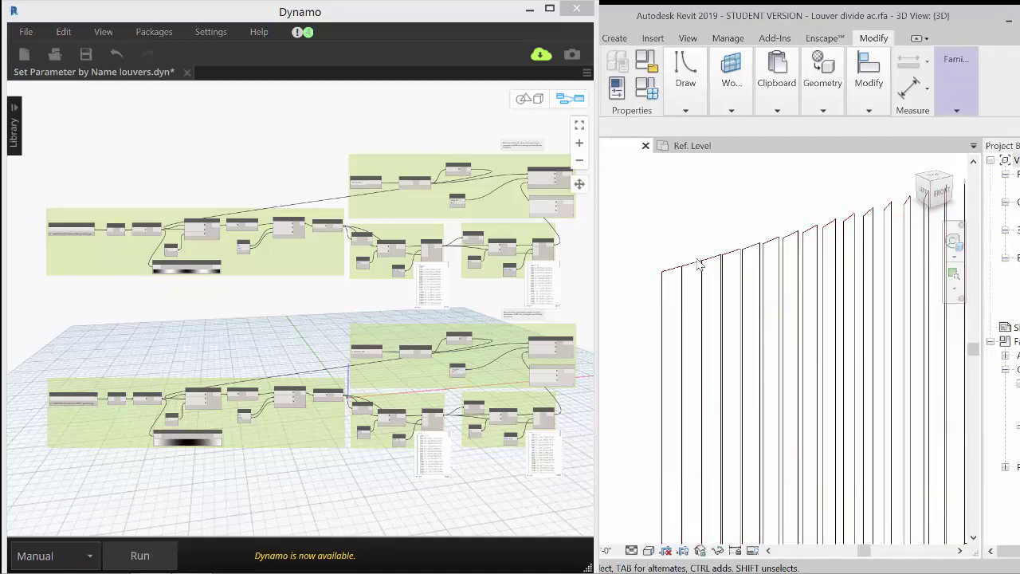
{"action": "middle_click_drag", "start_coordinate": [700, 311], "coordinate": [725, 237], "text": "shift"}
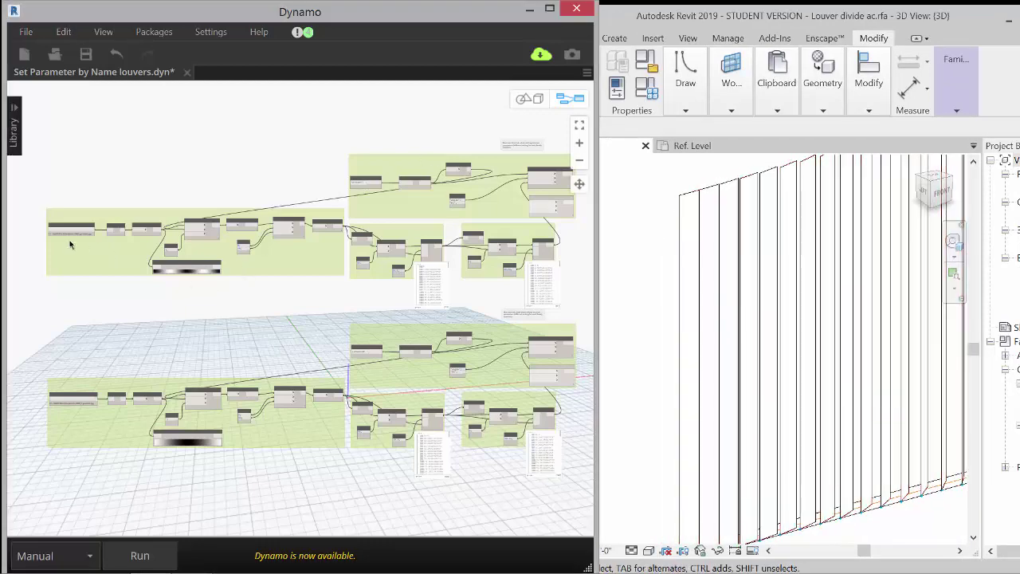
Switch to Dynamo and examine the upper Get Values from Image group, from the image file path through to the Flatten node
{"action": "scroll", "coordinate": [86, 237], "scroll_direction": "up", "scroll_amount": 4}
{"action": "middle_click_drag", "start_coordinate": [92, 258], "coordinate": [199, 257]}
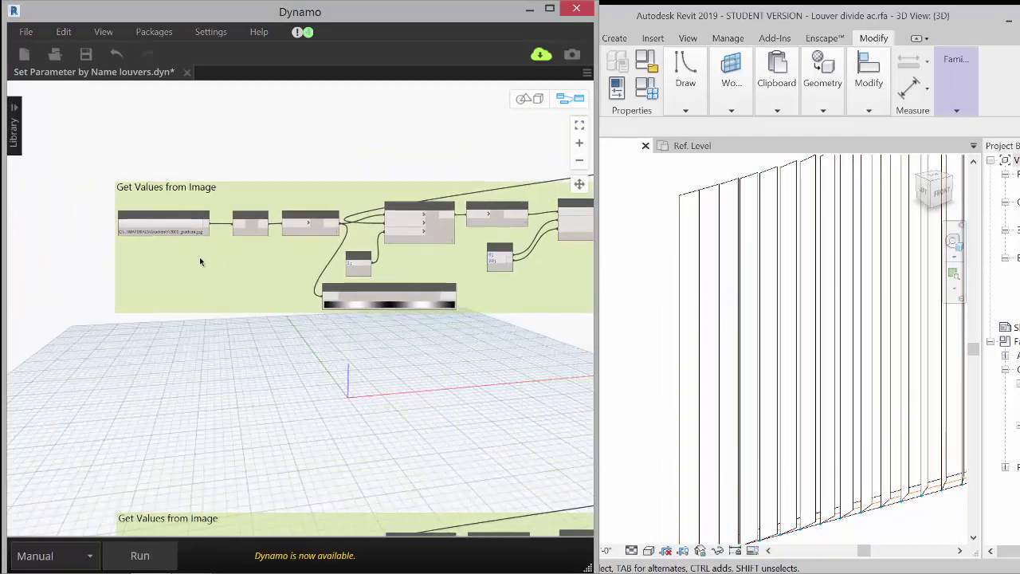
{"action": "scroll", "coordinate": [188, 256], "scroll_direction": "up", "scroll_amount": 5}
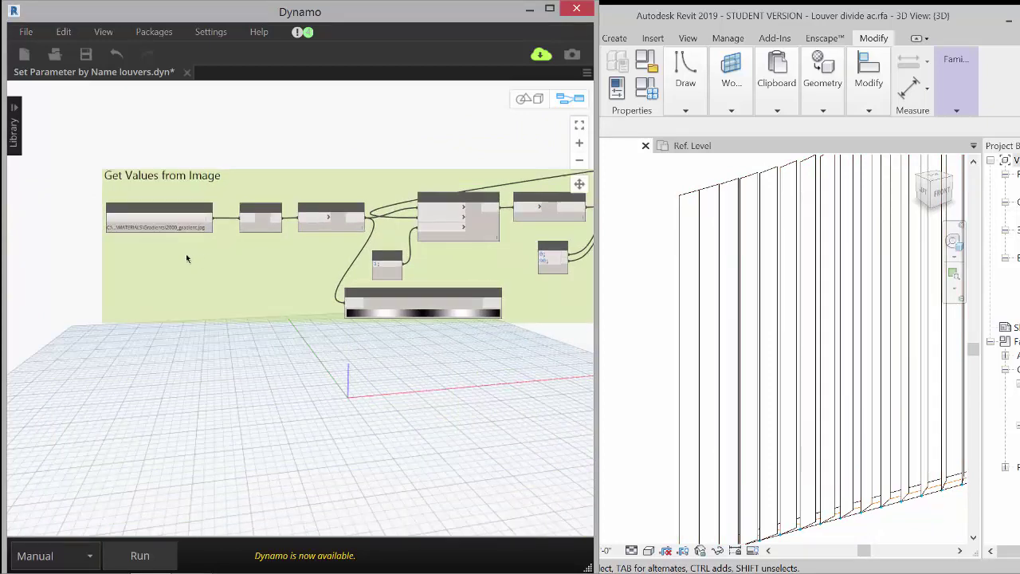
{"action": "middle_click_drag", "start_coordinate": [386, 243], "coordinate": [100, 262]}
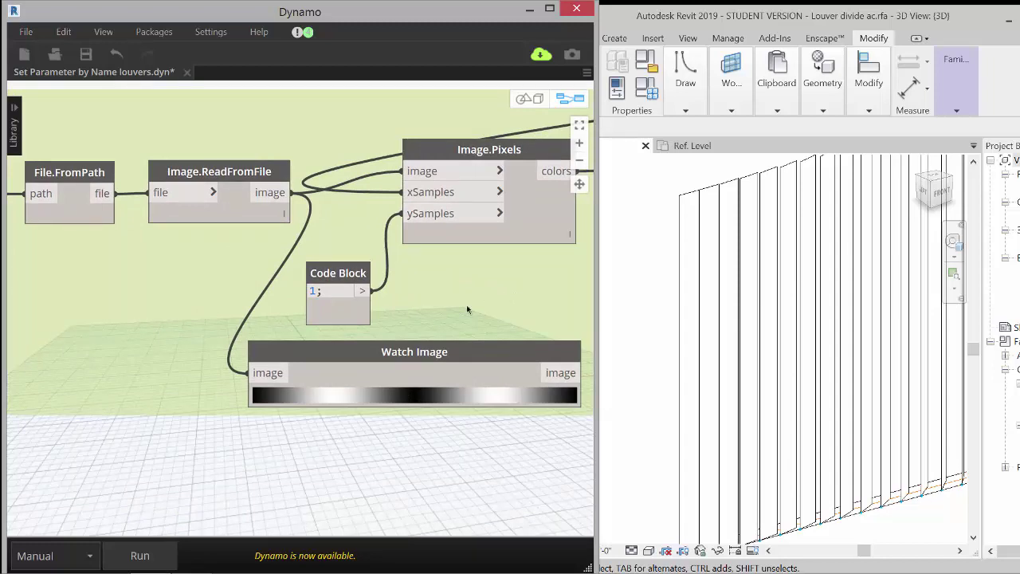
{"action": "middle_click_drag", "start_coordinate": [467, 305], "coordinate": [258, 288]}
{"action": "scroll", "coordinate": [259, 288], "scroll_direction": "down", "scroll_amount": 3}
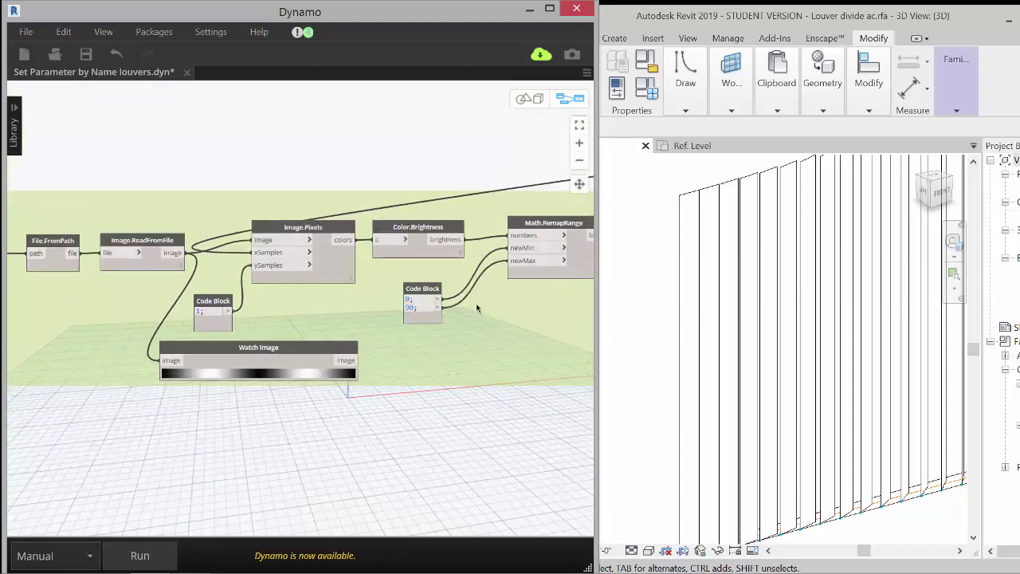
{"action": "middle_click_drag", "start_coordinate": [558, 233], "coordinate": [375, 239]}
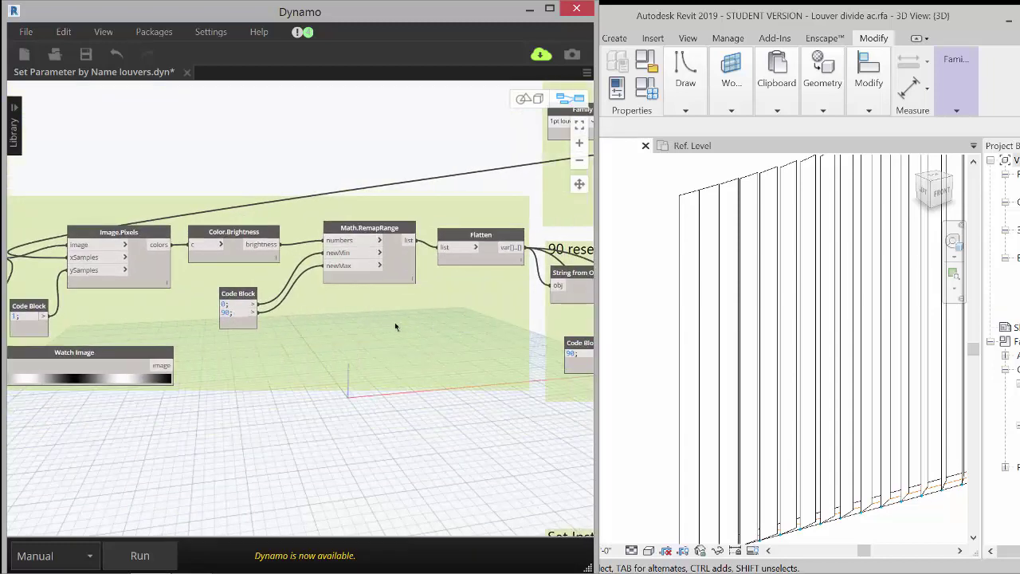
{"action": "middle_click_drag", "start_coordinate": [395, 325], "coordinate": [362, 332]}
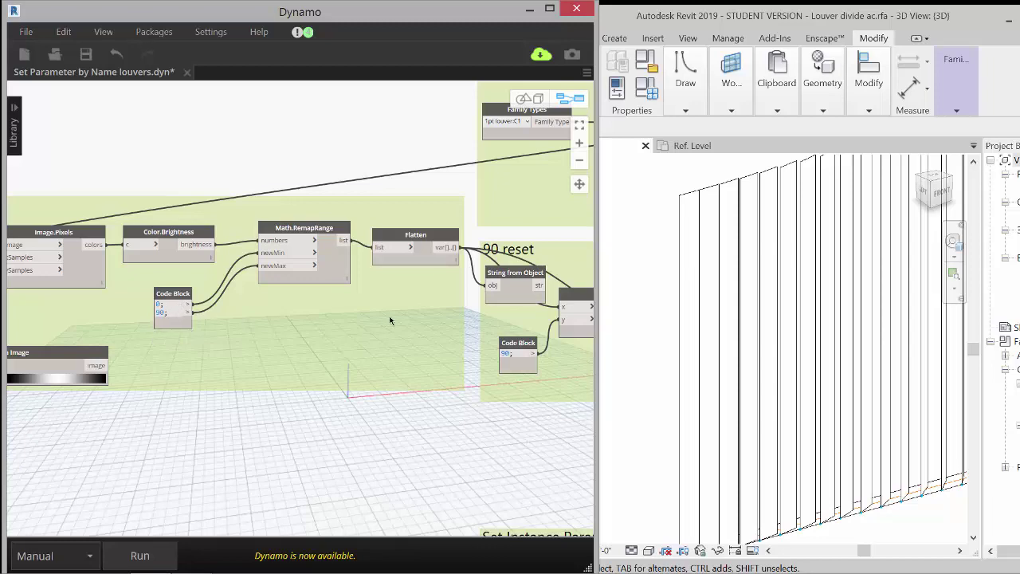
Examine the 90 reset, 0 reset and Set Instance Parameter C1 groups, and compare them with the louvers in Revit
{"action": "middle_click_drag", "start_coordinate": [291, 322], "coordinate": [55, 338]}
{"action": "middle_click_drag", "start_coordinate": [436, 285], "coordinate": [266, 288]}
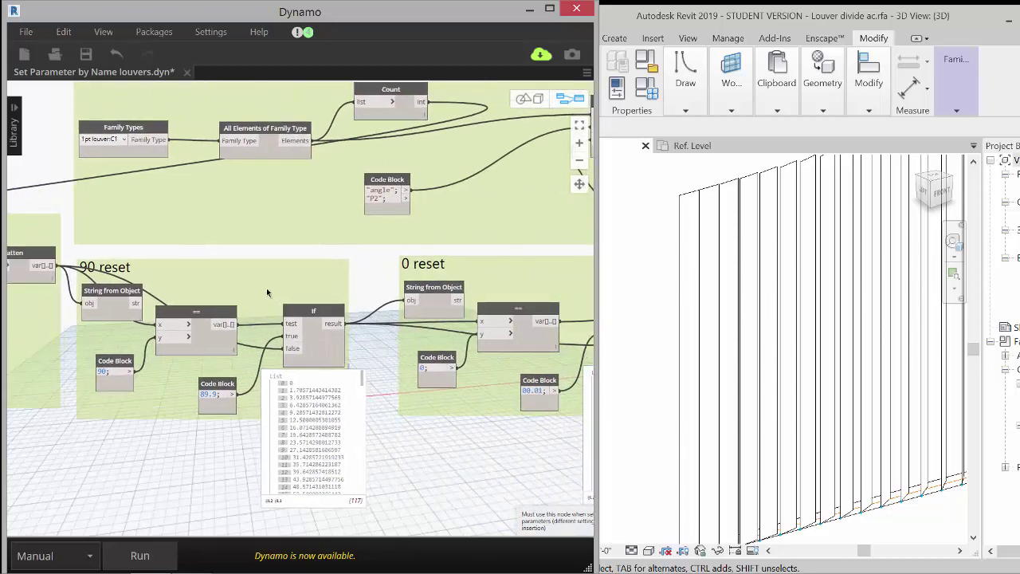
{"action": "scroll", "coordinate": [267, 288], "scroll_direction": "down", "scroll_amount": 4}
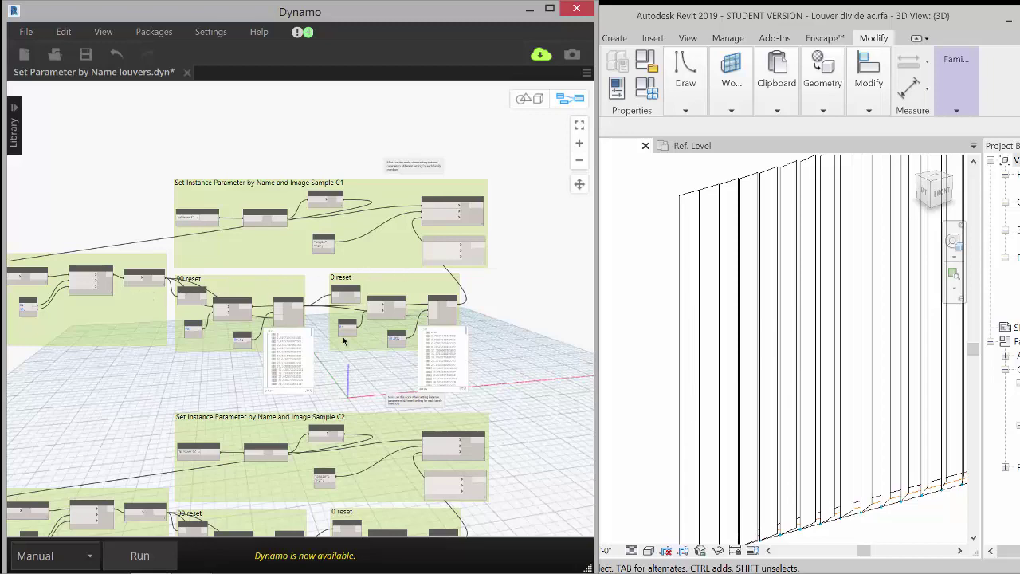
{"action": "scroll", "coordinate": [205, 237], "scroll_direction": "up", "scroll_amount": 3}
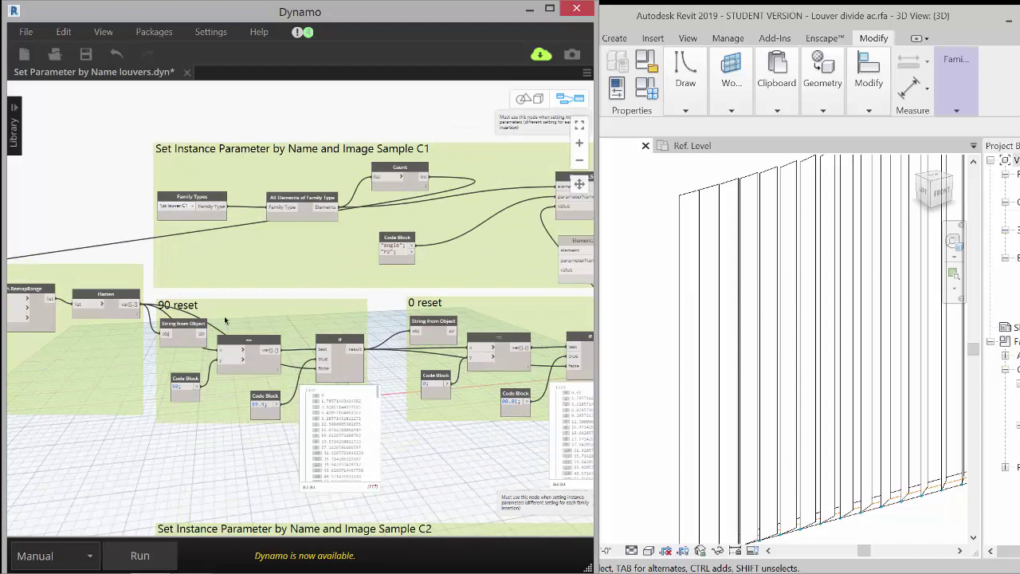
{"action": "middle_click_drag", "start_coordinate": [402, 286], "coordinate": [337, 303]}
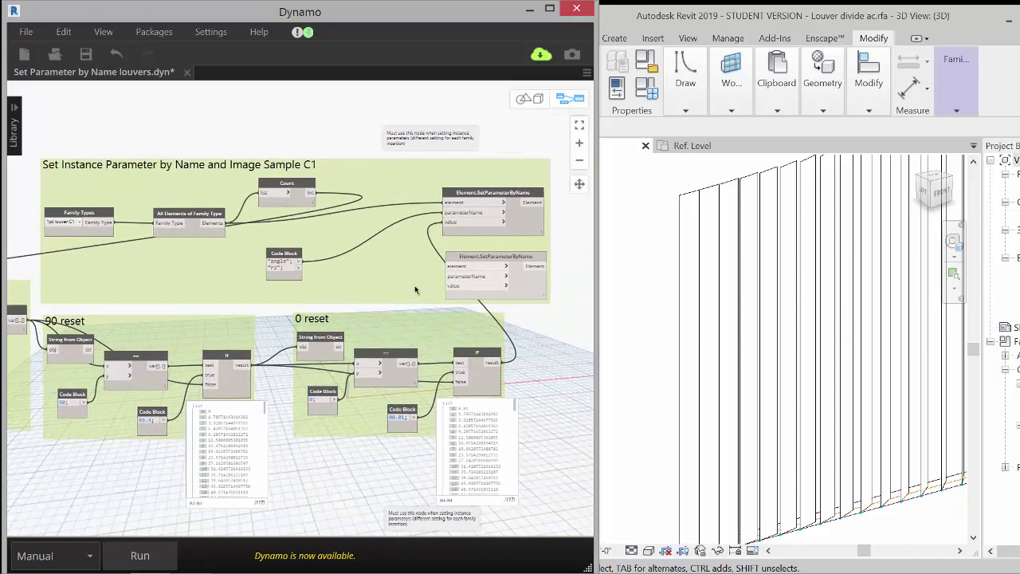
{"action": "scroll", "coordinate": [435, 227], "scroll_direction": "up", "scroll_amount": 3}
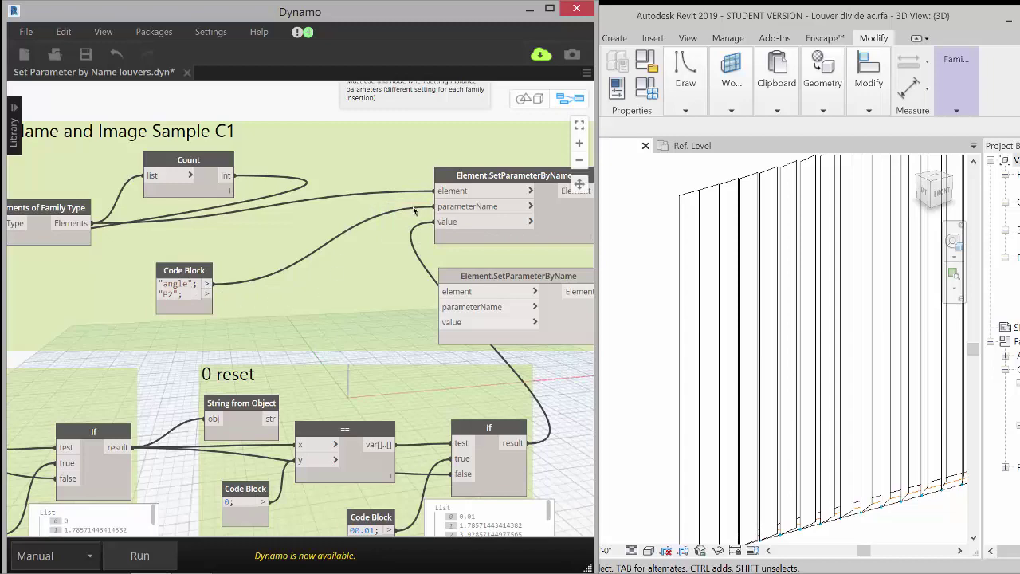
{"action": "scroll", "coordinate": [414, 210], "scroll_direction": "down", "scroll_amount": 2}
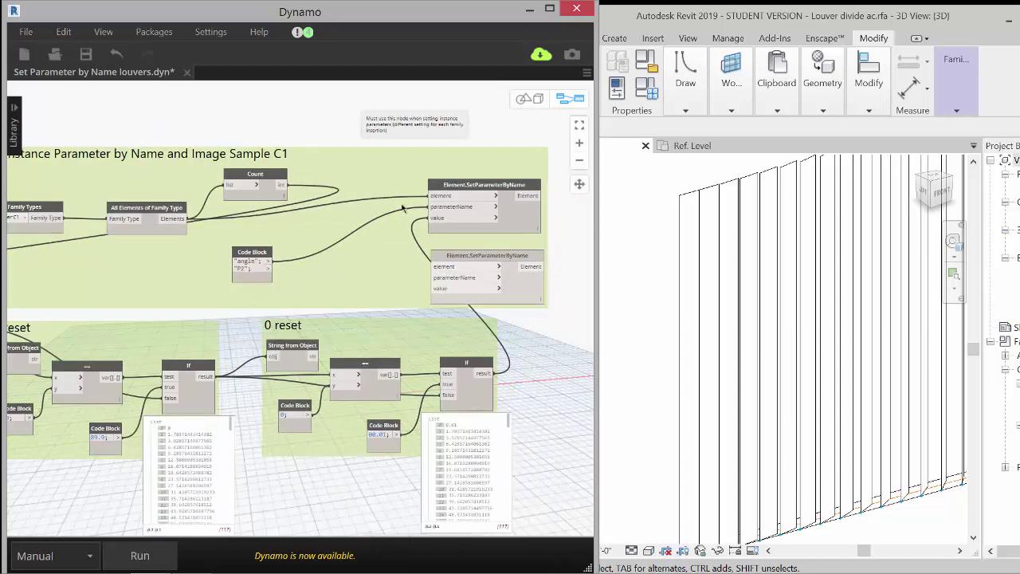
{"action": "scroll", "coordinate": [403, 207], "scroll_direction": "down", "scroll_amount": 3}
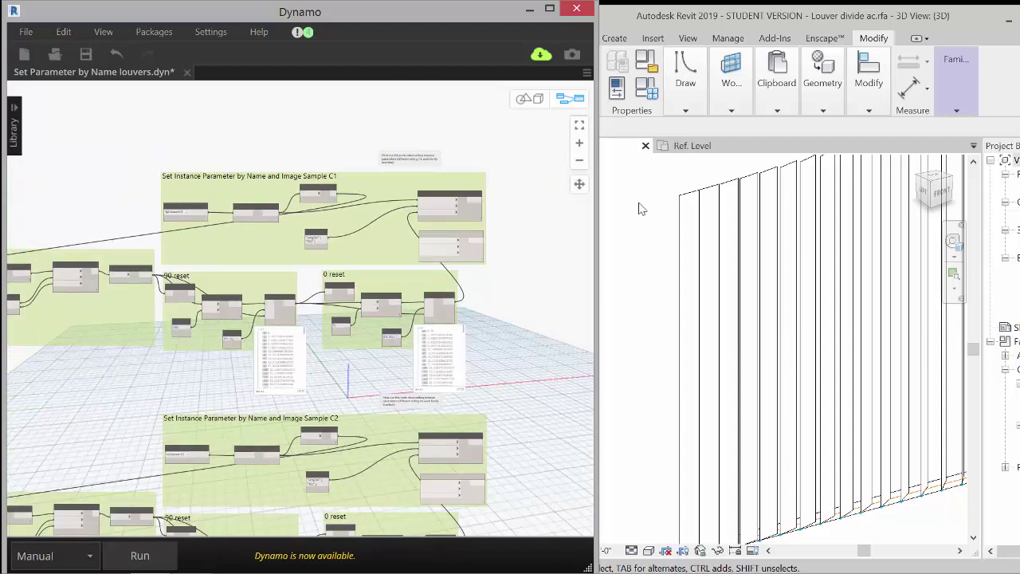
{"action": "scroll", "coordinate": [660, 255], "scroll_direction": "down", "scroll_amount": 8}
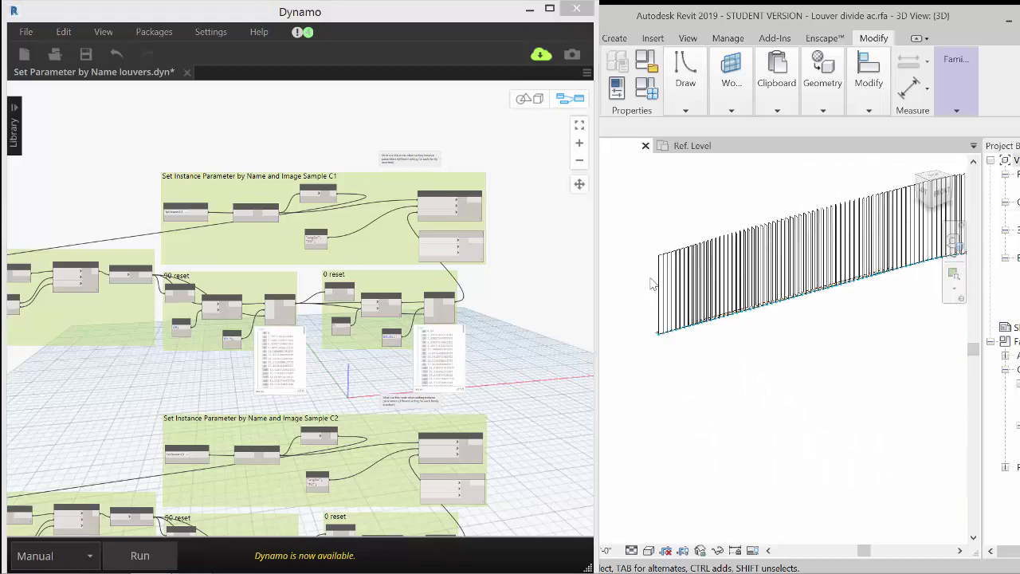
{"action": "middle_click_drag", "start_coordinate": [788, 321], "coordinate": [768, 358], "text": "shift"}
In Dynamo, set the image file of the upper Get Values from Image group to 1000_2 gradient.jpg
{"action": "left_click", "coordinate": [535, 193]}
{"action": "scroll", "coordinate": [534, 192], "scroll_direction": "down", "scroll_amount": 5}
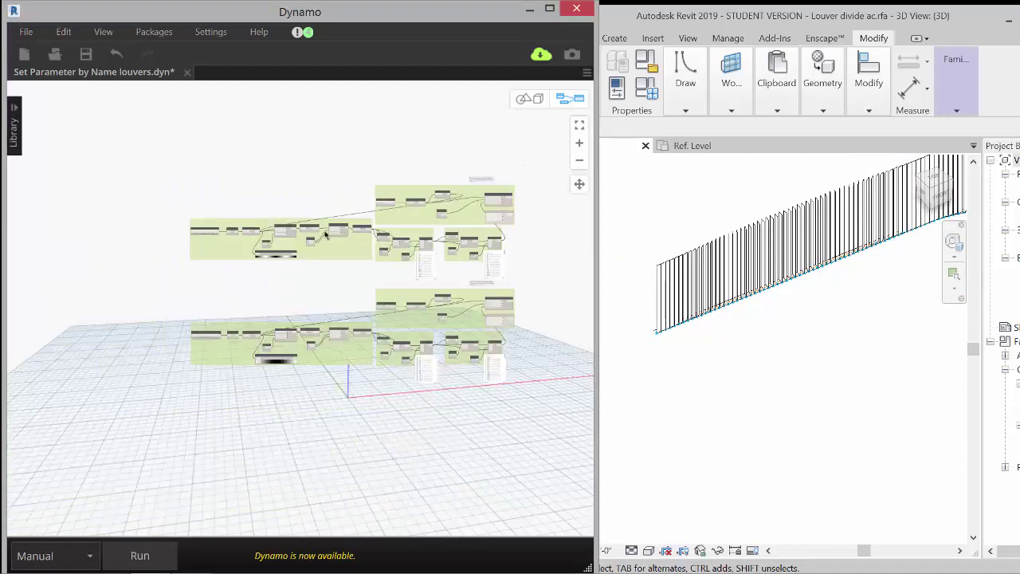
{"action": "scroll", "coordinate": [306, 283], "scroll_direction": "up", "scroll_amount": 6}
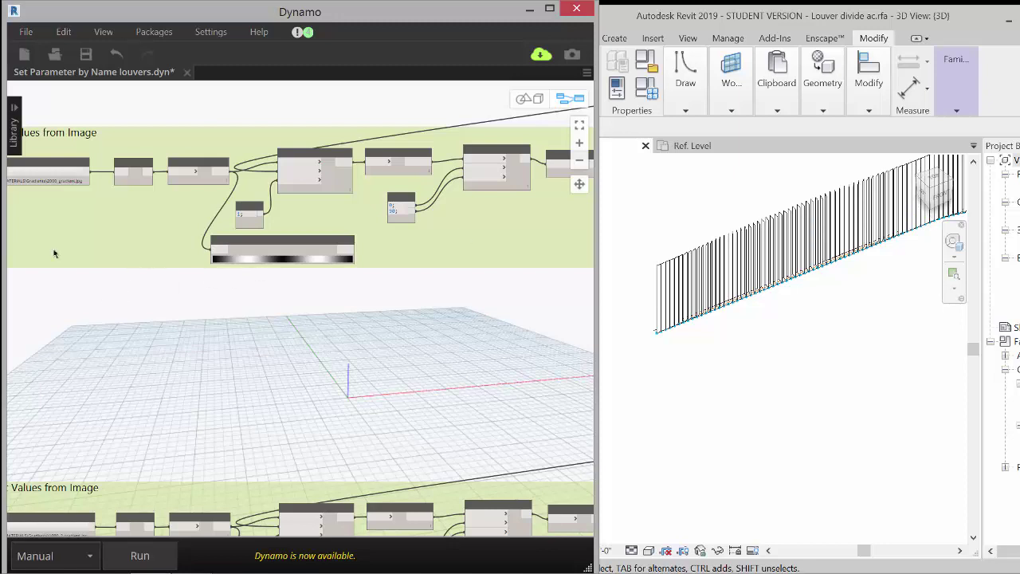
{"action": "left_click", "coordinate": [49, 175]}
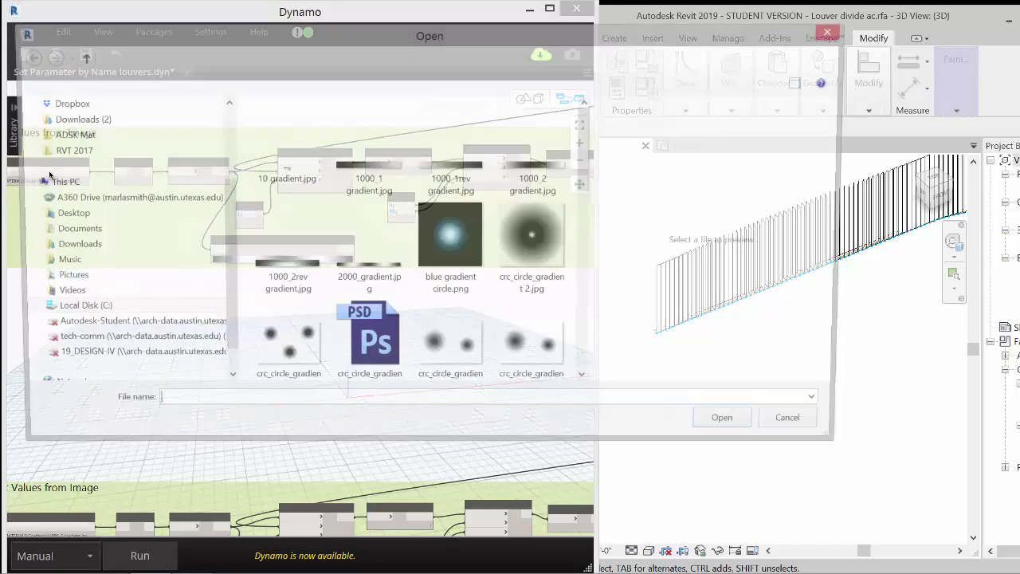
{"action": "left_click", "coordinate": [545, 168]}
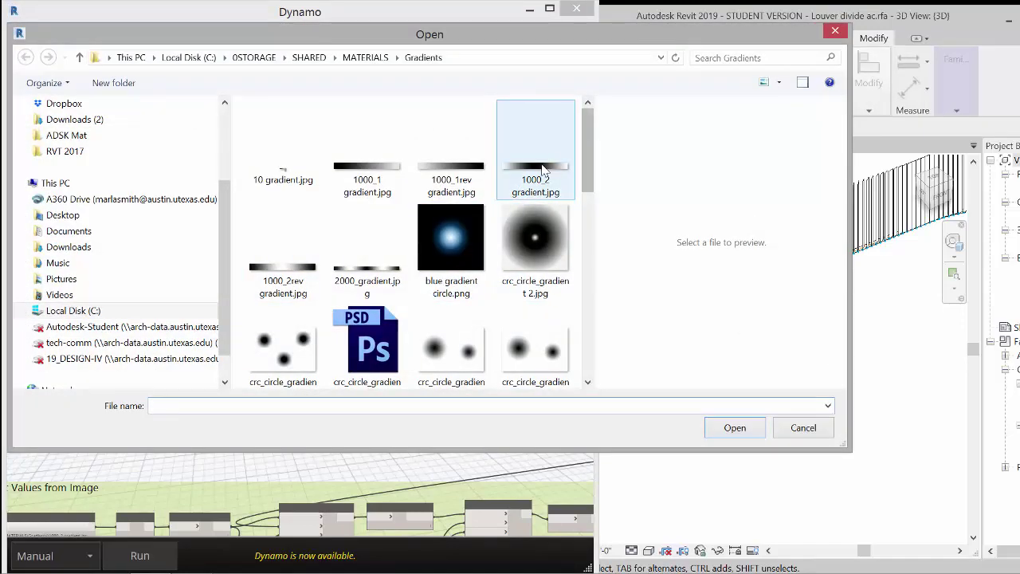
{"action": "left_click", "coordinate": [735, 431]}
{"action": "scroll", "coordinate": [318, 299], "scroll_direction": "down", "scroll_amount": 3}
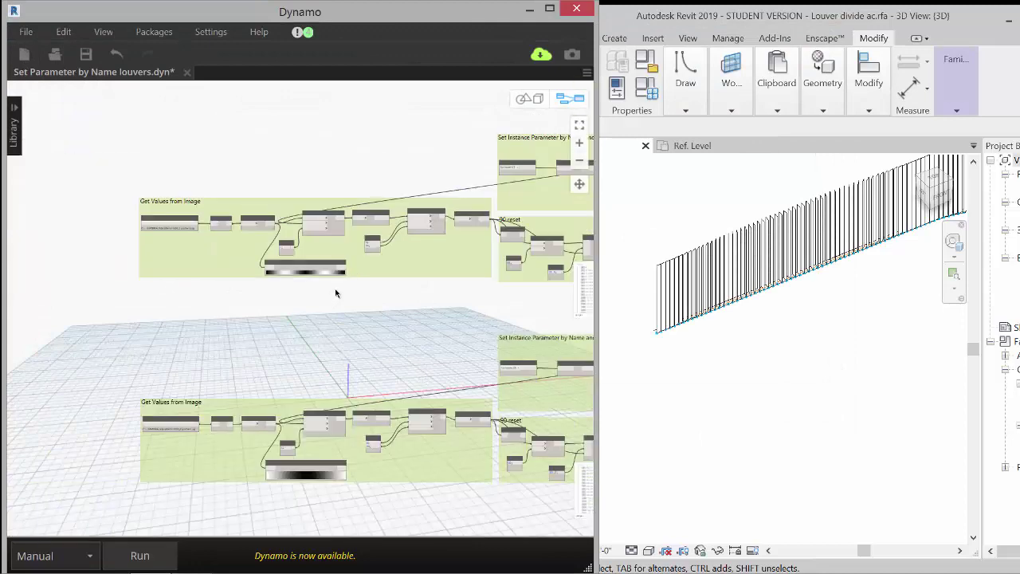
Freeze the louver C2 family type node that starts the Set Instance Parameter by Name and Image Sample C2 group
{"action": "scroll", "coordinate": [169, 443], "scroll_direction": "up", "scroll_amount": 2}
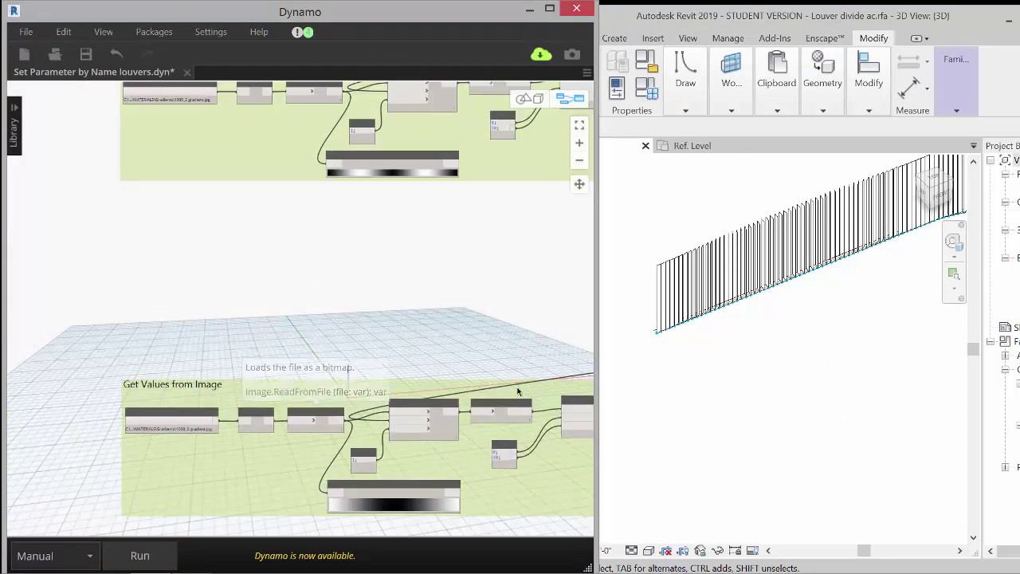
{"action": "middle_click_drag", "start_coordinate": [500, 341], "coordinate": [54, 374]}
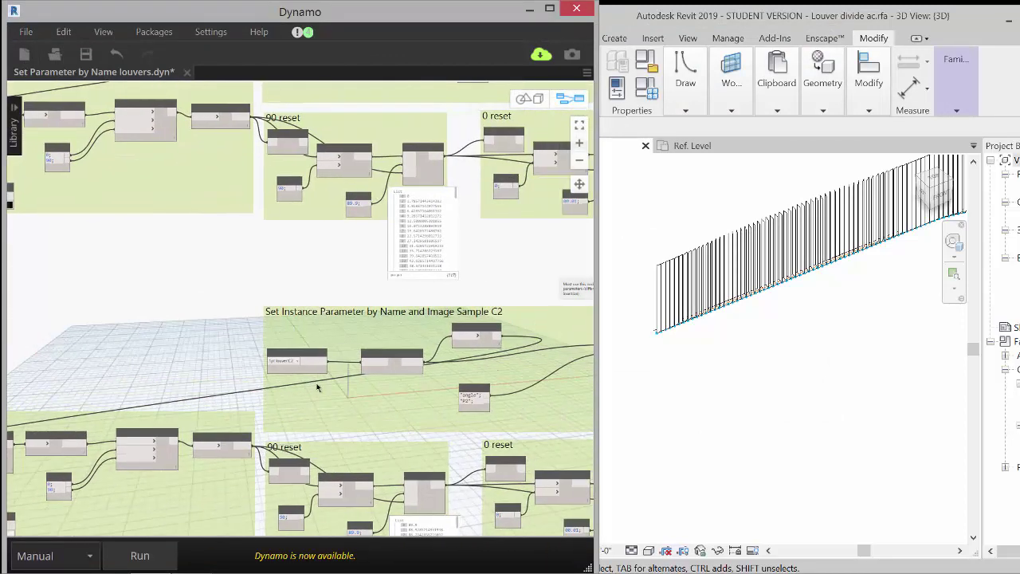
{"action": "right_click", "coordinate": [285, 356]}
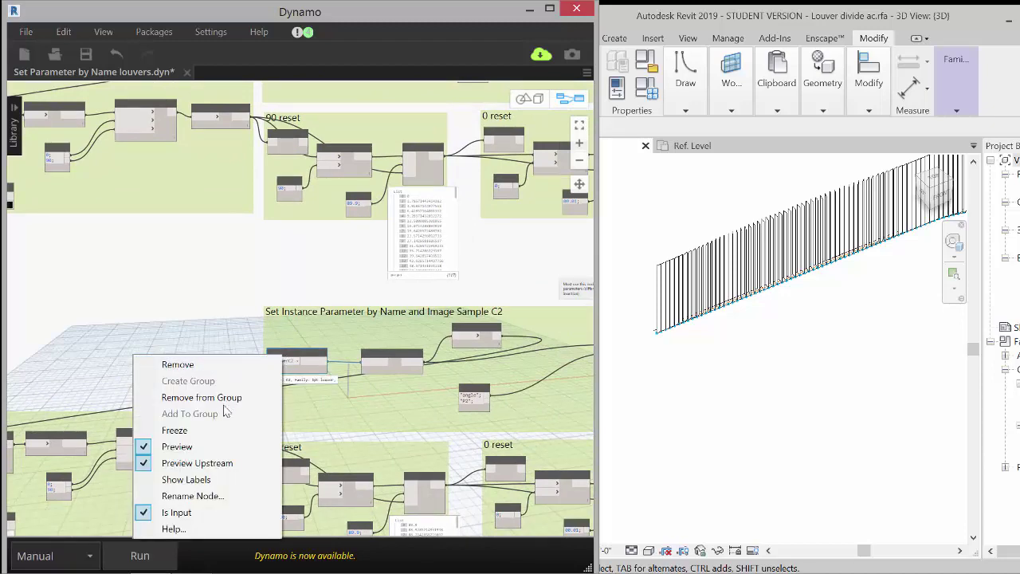
{"action": "left_click", "coordinate": [222, 431]}
{"action": "scroll", "coordinate": [339, 352], "scroll_direction": "down", "scroll_amount": 5}
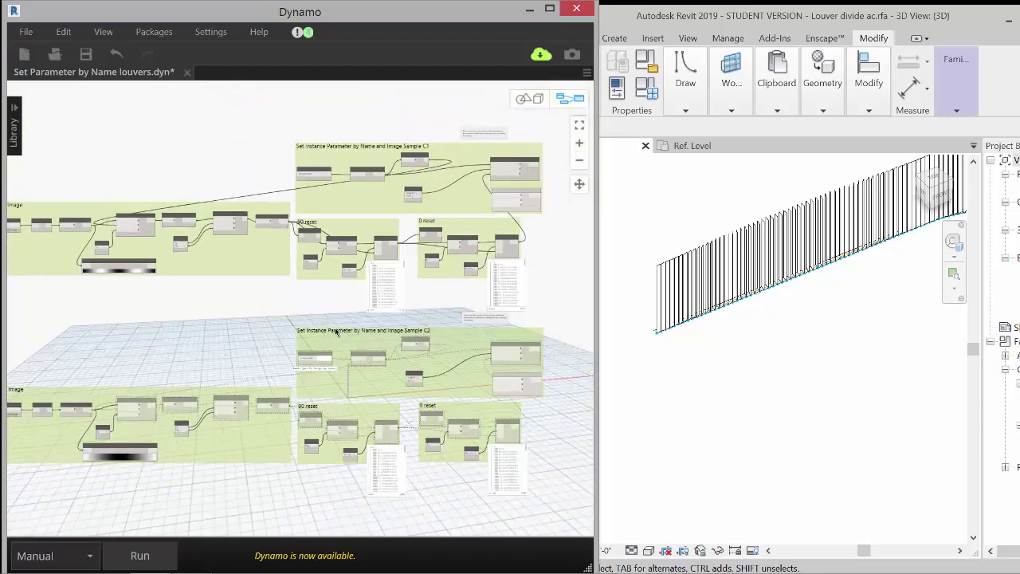
Run the Dynamo graph and view the updated louver curve in the Revit 3D view from several angles
{"action": "middle_click_drag", "start_coordinate": [106, 188], "coordinate": [181, 197]}
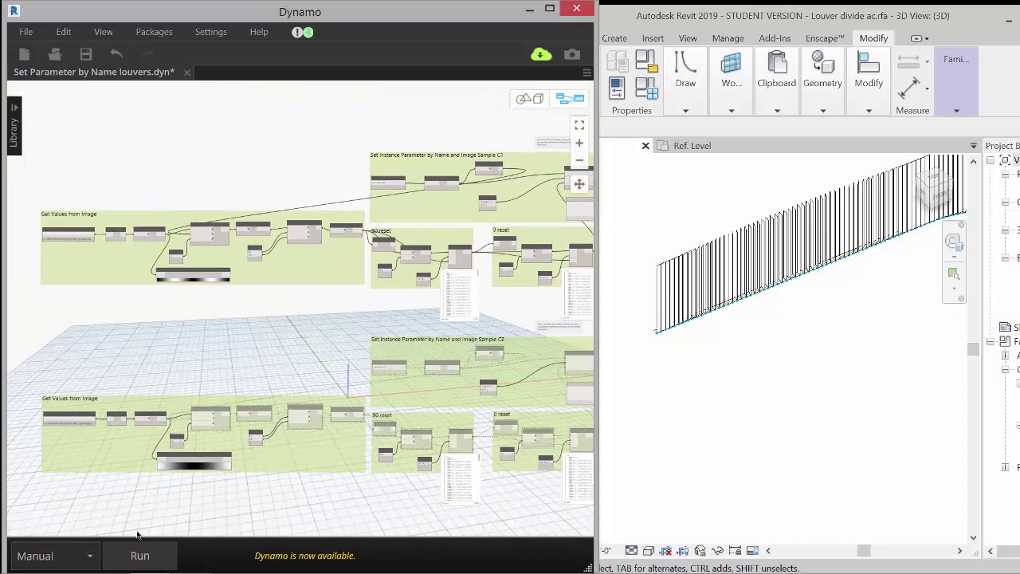
{"action": "left_click", "coordinate": [138, 558]}
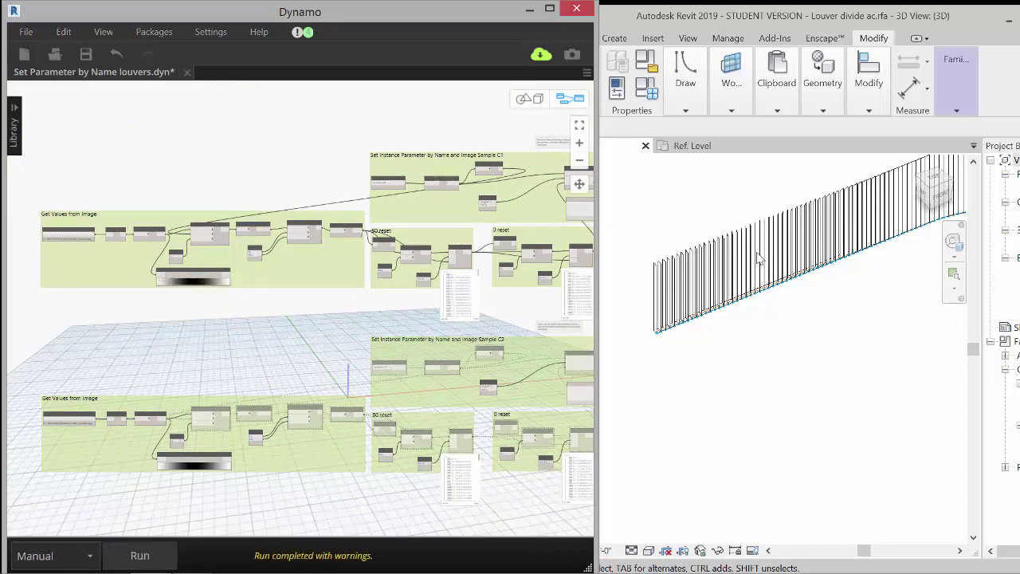
{"action": "middle_click_drag", "start_coordinate": [683, 337], "coordinate": [822, 315], "text": "shift"}
{"action": "scroll", "coordinate": [727, 413], "scroll_direction": "down", "scroll_amount": 2}
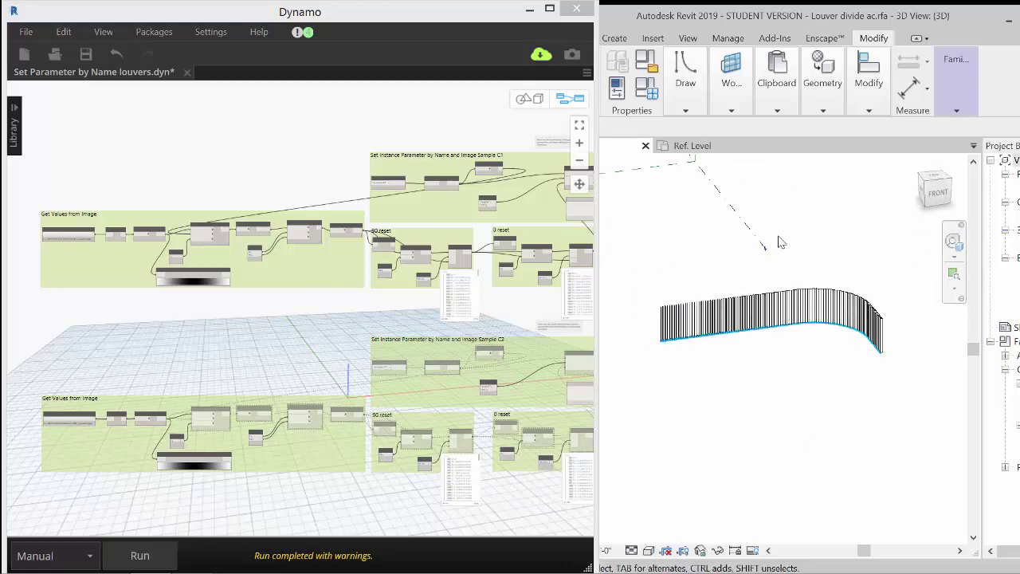
{"action": "middle_click_drag", "start_coordinate": [779, 232], "coordinate": [800, 305], "text": "shift"}
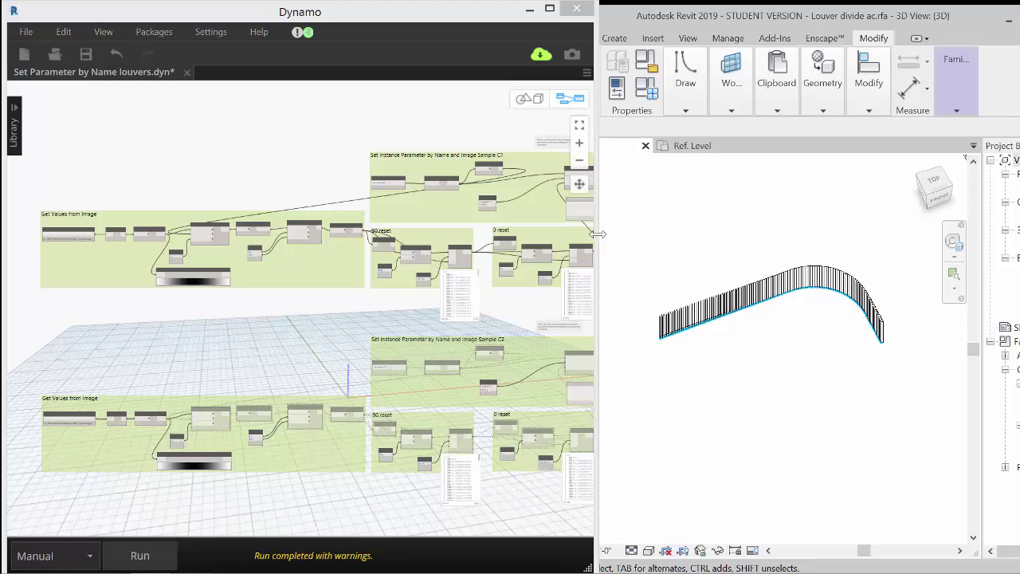
Minimize Dynamo, maximize the Revit window and bring both louver curves into view
{"action": "left_click", "coordinate": [527, 8]}
{"action": "left_click_drag", "start_coordinate": [941, 22], "coordinate": [668, 30]}
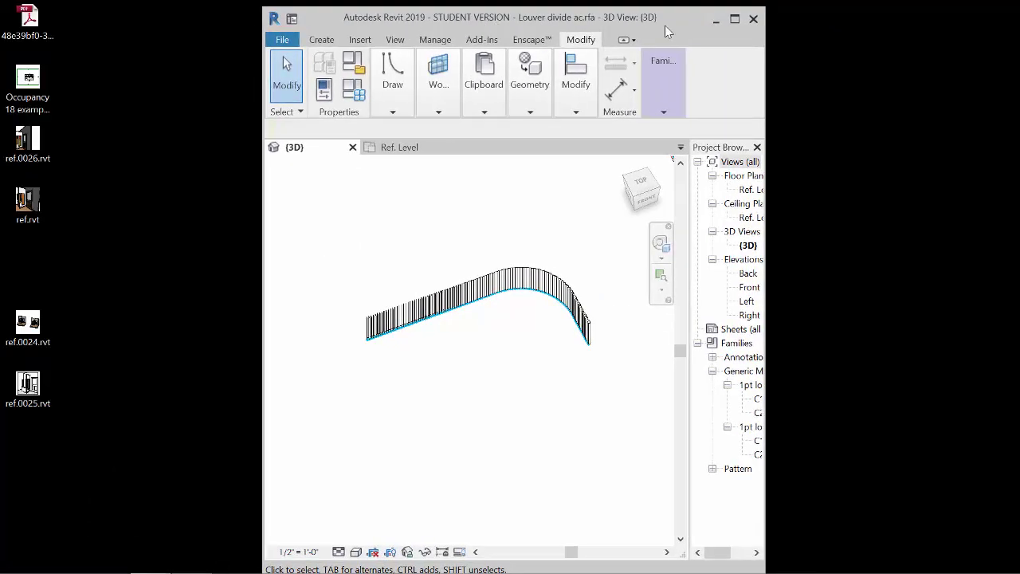
{"action": "left_click", "coordinate": [736, 18]}
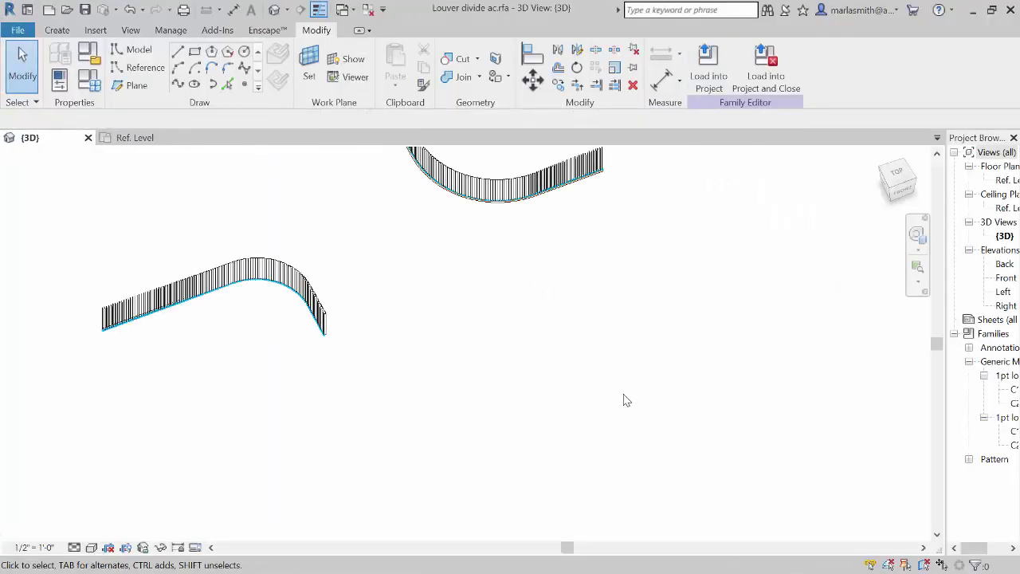
{"action": "scroll", "coordinate": [626, 400], "scroll_direction": "down", "scroll_amount": 3}
{"action": "scroll", "coordinate": [476, 221], "scroll_direction": "up", "scroll_amount": 3}
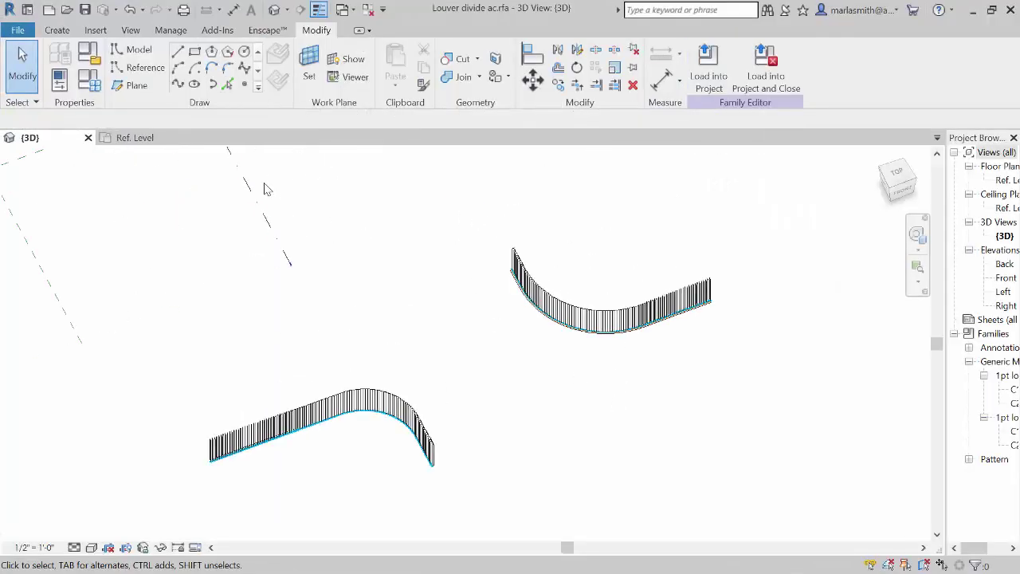
Create a new Revit project from the Architectural Template
{"action": "left_click", "coordinate": [17, 30]}
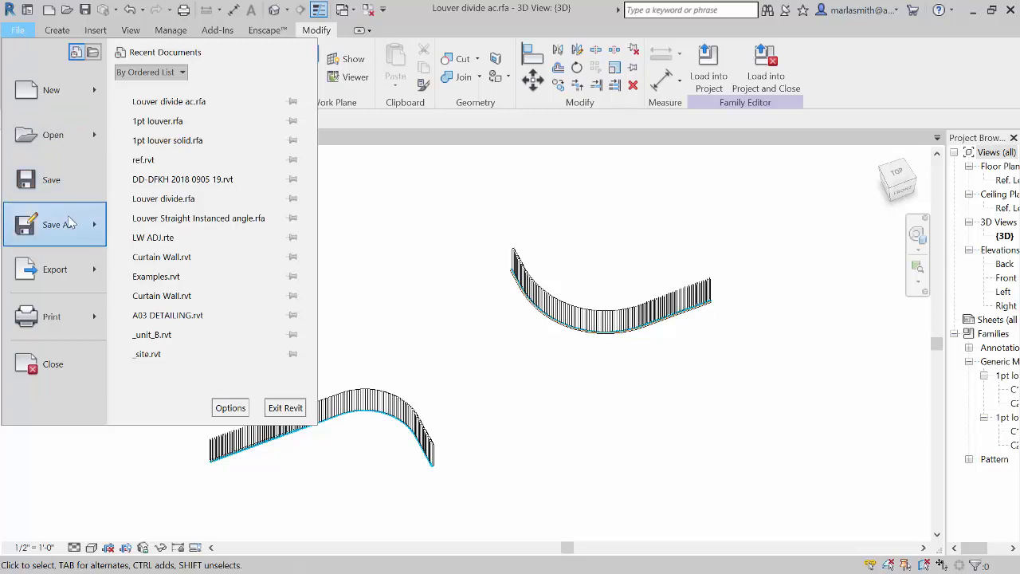
{"action": "mouse_move", "coordinate": [77, 93]}
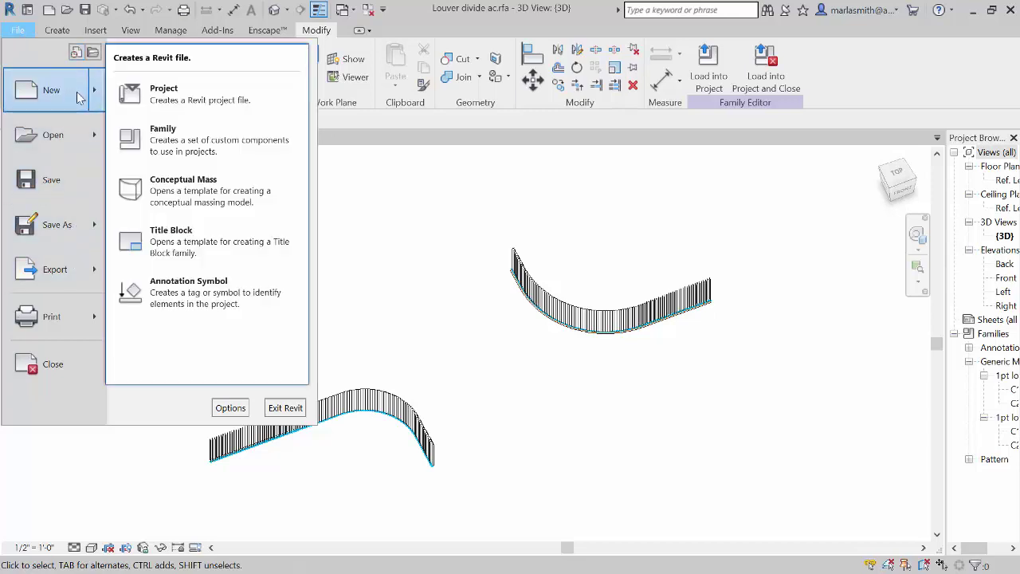
{"action": "left_click", "coordinate": [183, 102]}
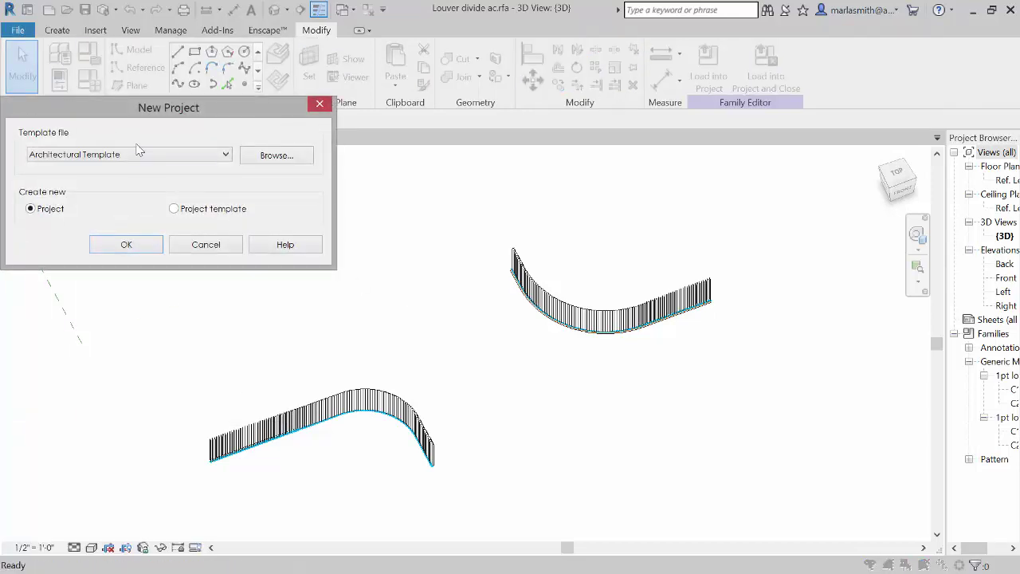
{"action": "left_click", "coordinate": [152, 242]}
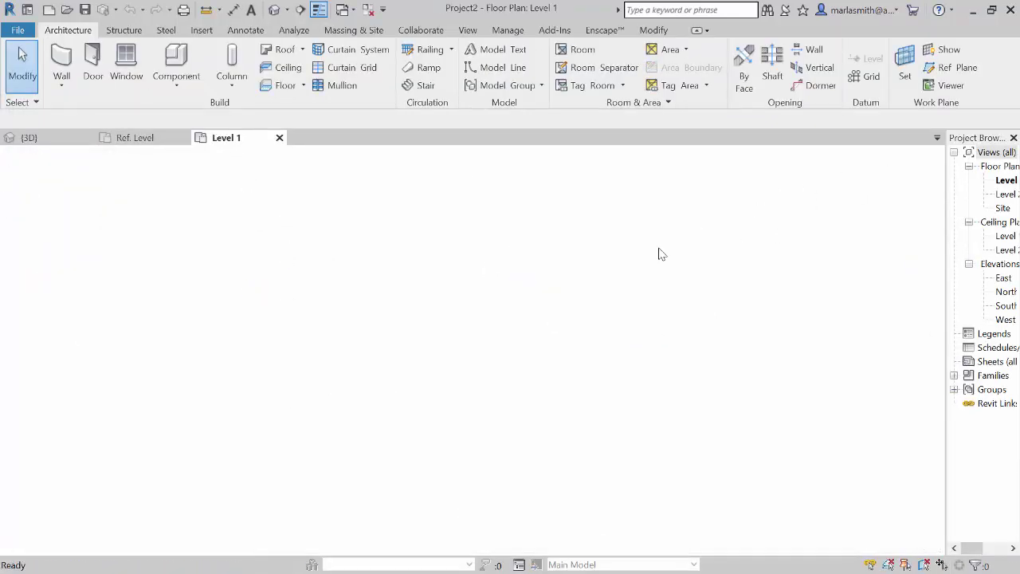
Load the Louver divide ac family into the new project and place one instance amid the elevation markers on Level 1
{"action": "key", "text": "ctrl+Tab"}
{"action": "left_click", "coordinate": [708, 68]}
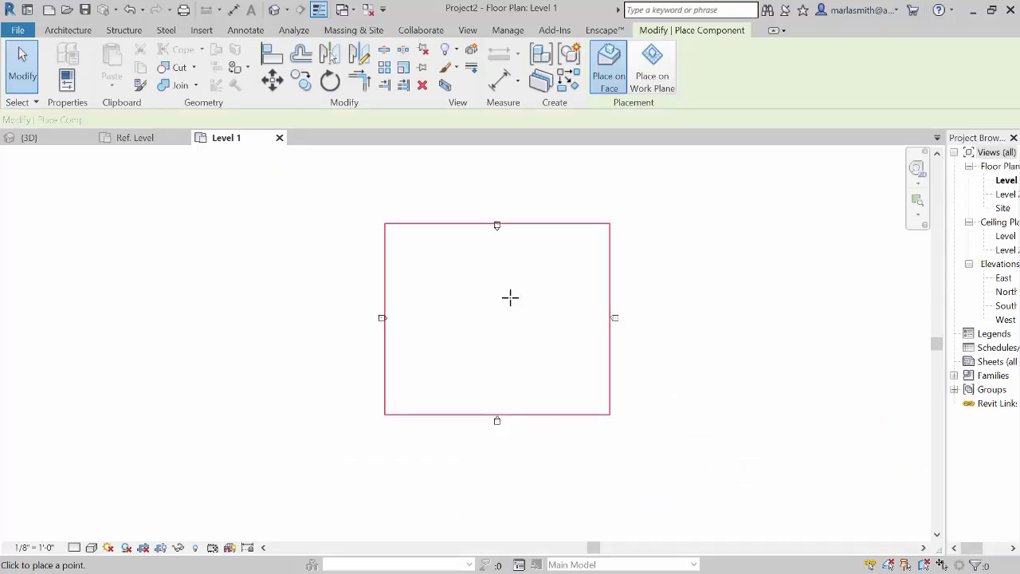
{"action": "left_click", "coordinate": [495, 287]}
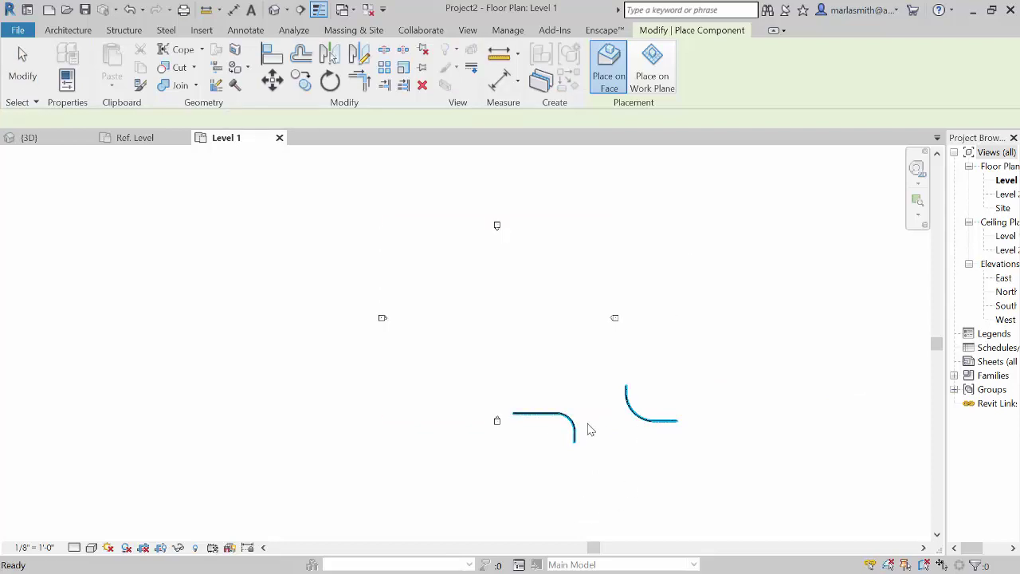
{"action": "key", "text": "Escape"}
{"action": "key", "text": "Escape"}
Examine the louver rotations along the placed curve in plan, and return to the family's 3D view
{"action": "scroll", "coordinate": [590, 430], "scroll_direction": "up", "scroll_amount": 8}
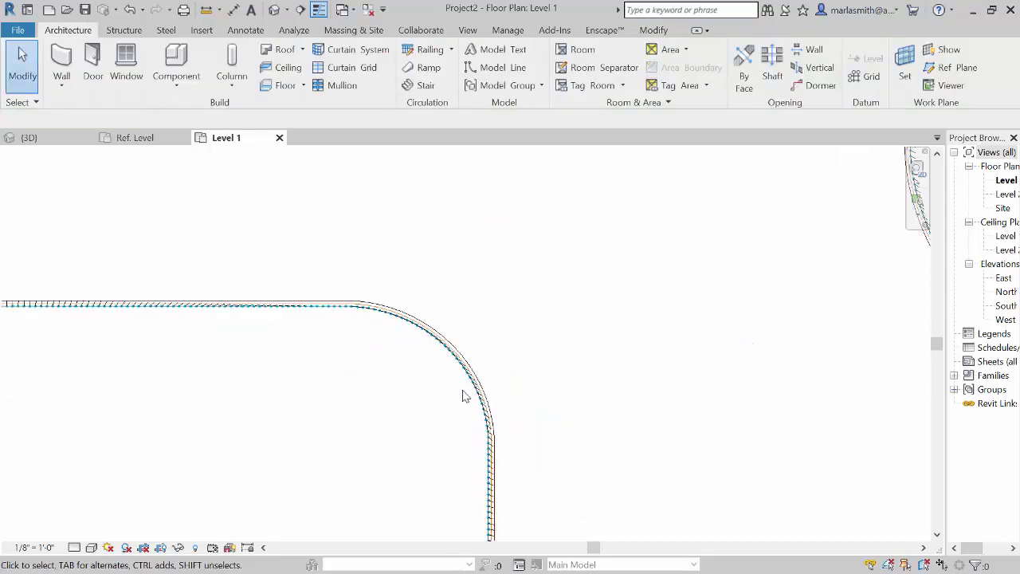
{"action": "scroll", "coordinate": [465, 396], "scroll_direction": "up", "scroll_amount": 5}
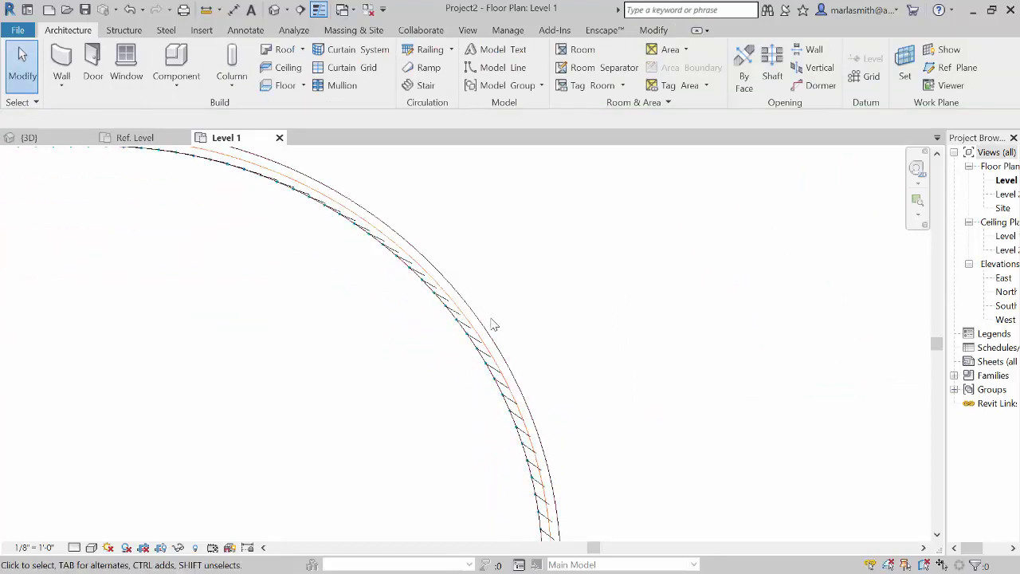
{"action": "scroll", "coordinate": [492, 324], "scroll_direction": "down", "scroll_amount": 6}
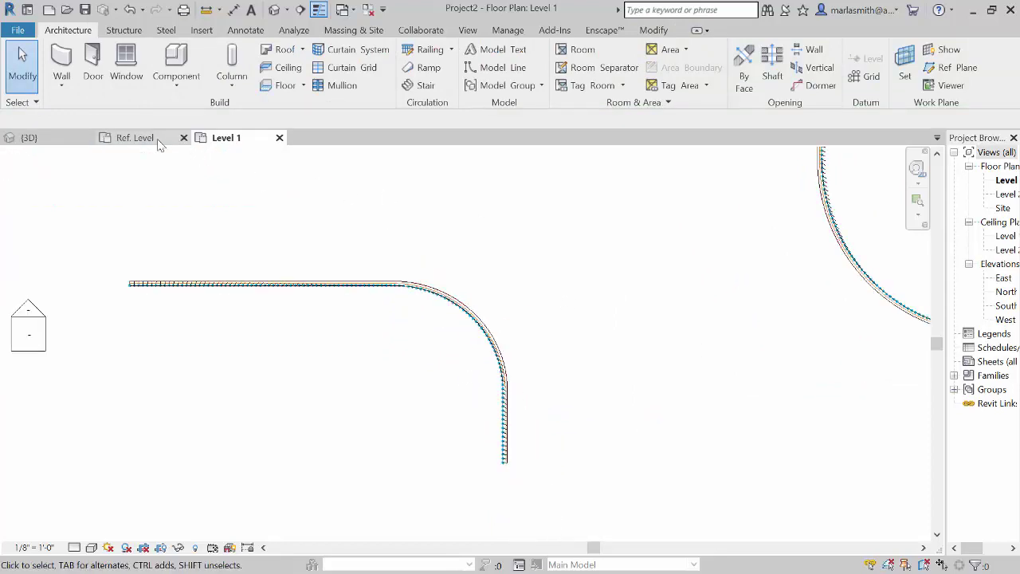
{"action": "left_click", "coordinate": [132, 139]}
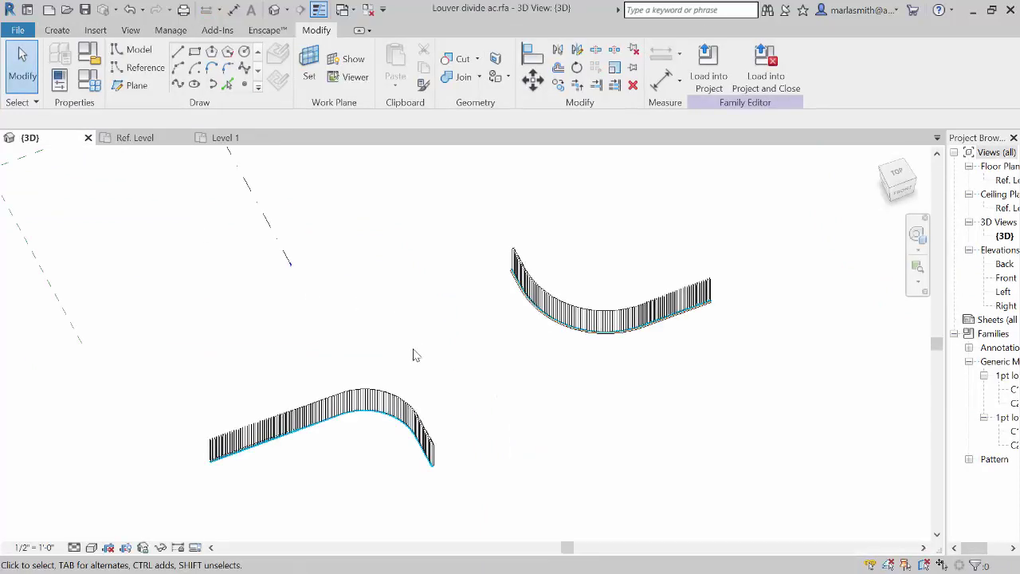
{"action": "scroll", "coordinate": [502, 351], "scroll_direction": "down", "scroll_amount": 3}
{"action": "middle_click_drag", "start_coordinate": [501, 358], "coordinate": [501, 323], "text": "shift"}
Arrange the Dynamo and Revit windows side by side, and reveal the louver family names in the Project Browser
{"action": "left_click", "coordinate": [990, 10]}
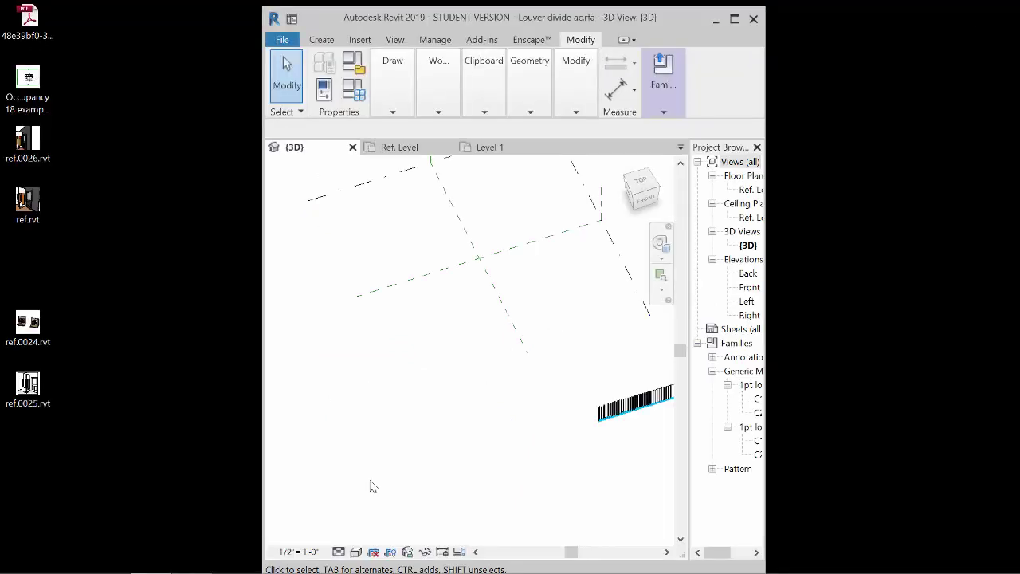
{"action": "left_click_drag", "start_coordinate": [493, 18], "coordinate": [232, 19]}
{"action": "mouse_move", "coordinate": [153, 562]}
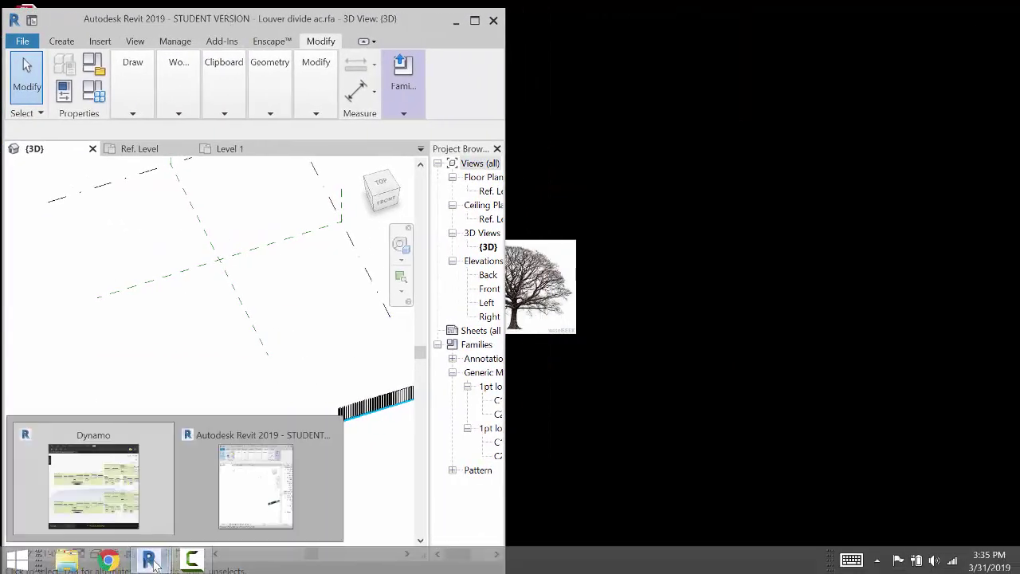
{"action": "left_click", "coordinate": [121, 501]}
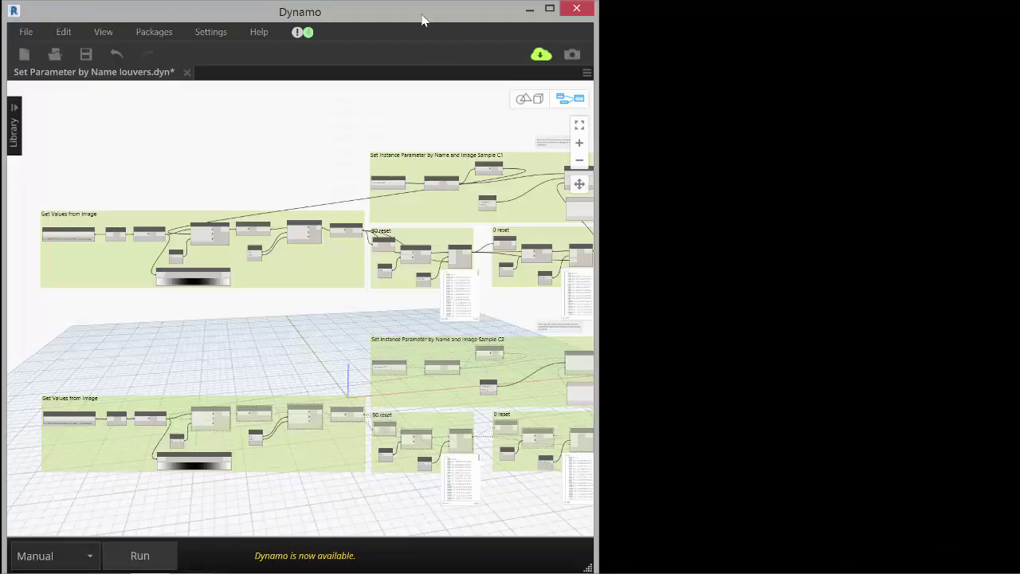
{"action": "left_click_drag", "start_coordinate": [422, 19], "coordinate": [305, 47]}
{"action": "left_click_drag", "start_coordinate": [359, 17], "coordinate": [889, 11]}
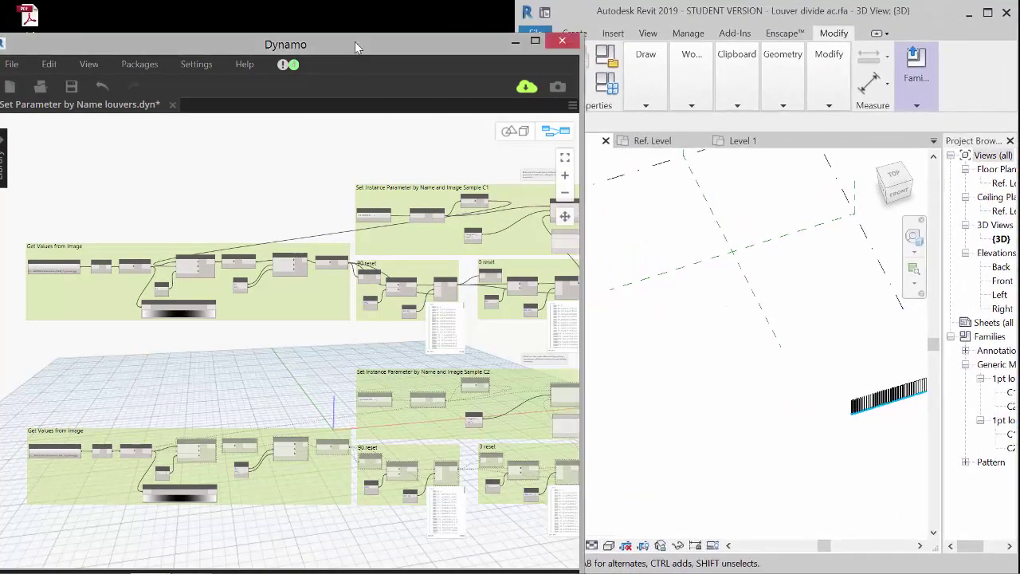
{"action": "left_click_drag", "start_coordinate": [356, 47], "coordinate": [348, 19]}
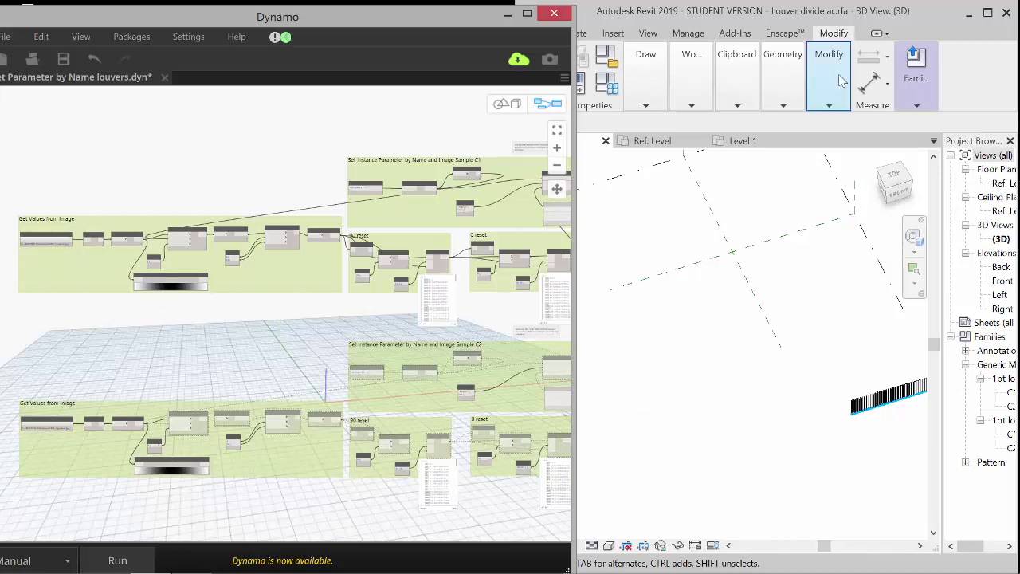
{"action": "left_click", "coordinate": [732, 323]}
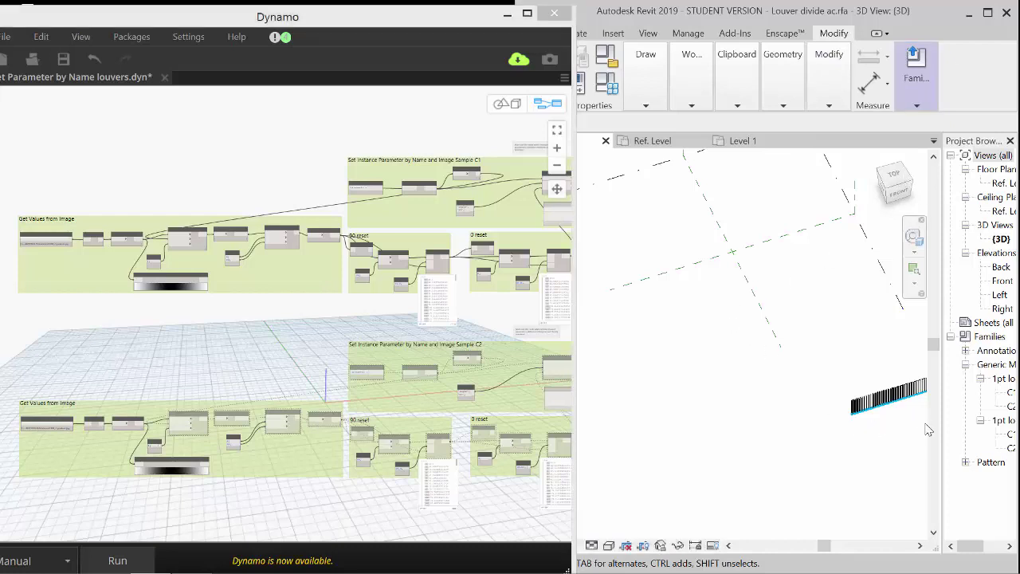
{"action": "mouse_move", "coordinate": [969, 546]}
{"action": "left_mouse_down"}
{"action": "mouse_move", "coordinate": [995, 545]}
{"action": "mouse_move", "coordinate": [977, 545]}
{"action": "left_mouse_up"}
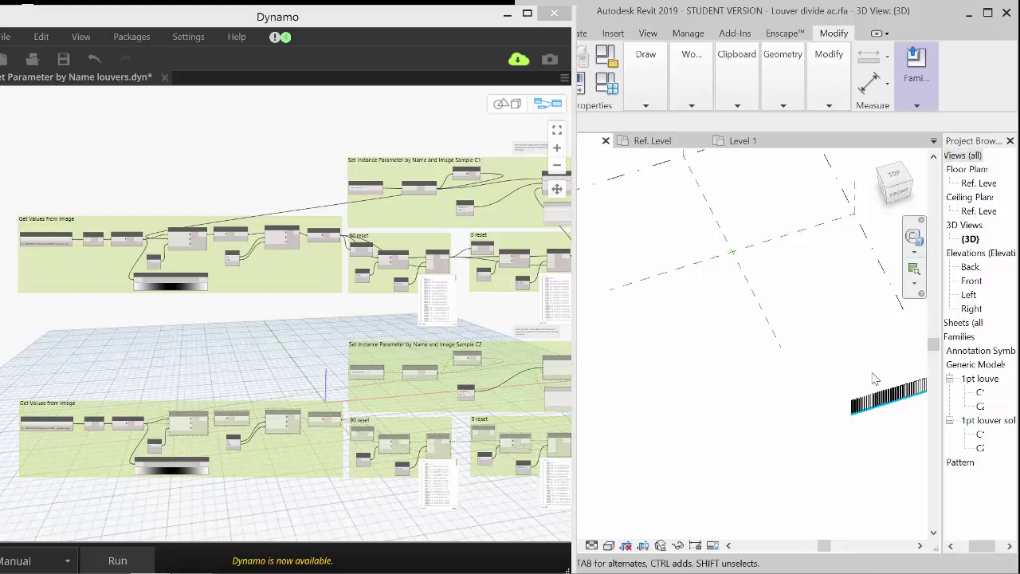
Maximize Revit again, minimize Dynamo and show the Properties palette beside the family's 3D view
{"action": "left_click", "coordinate": [990, 14]}
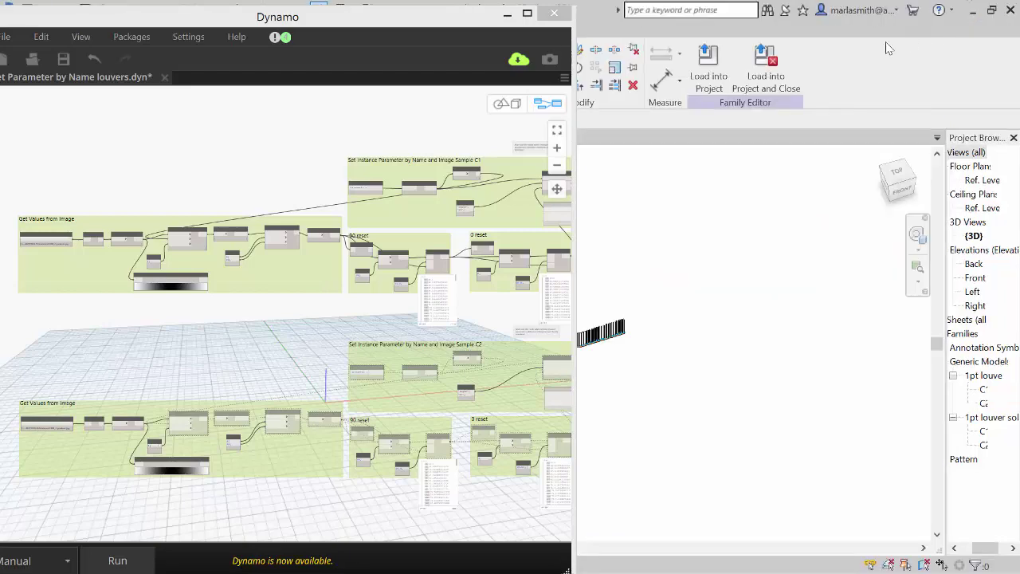
{"action": "left_click", "coordinate": [507, 14]}
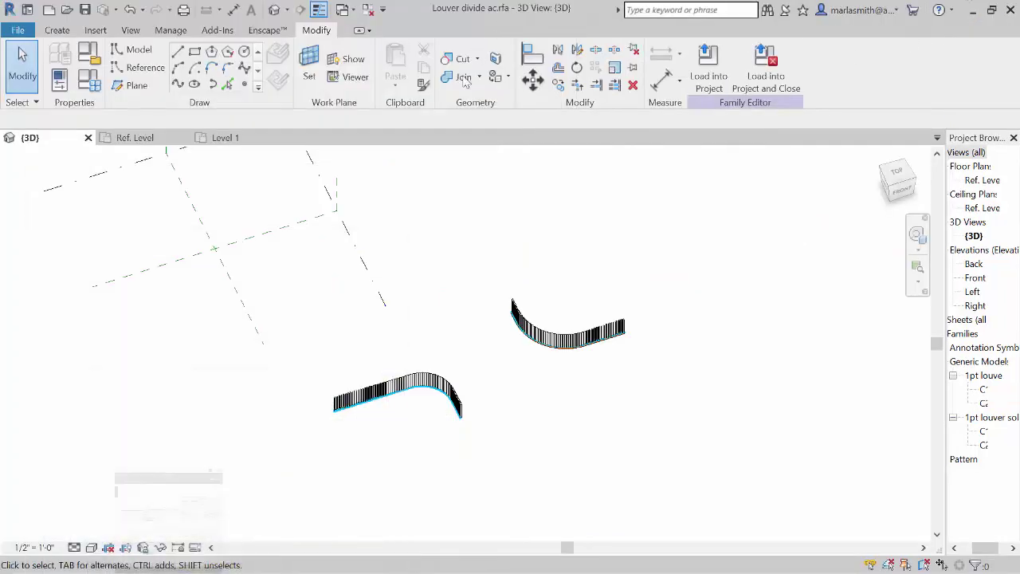
{"action": "left_click", "coordinate": [64, 80]}
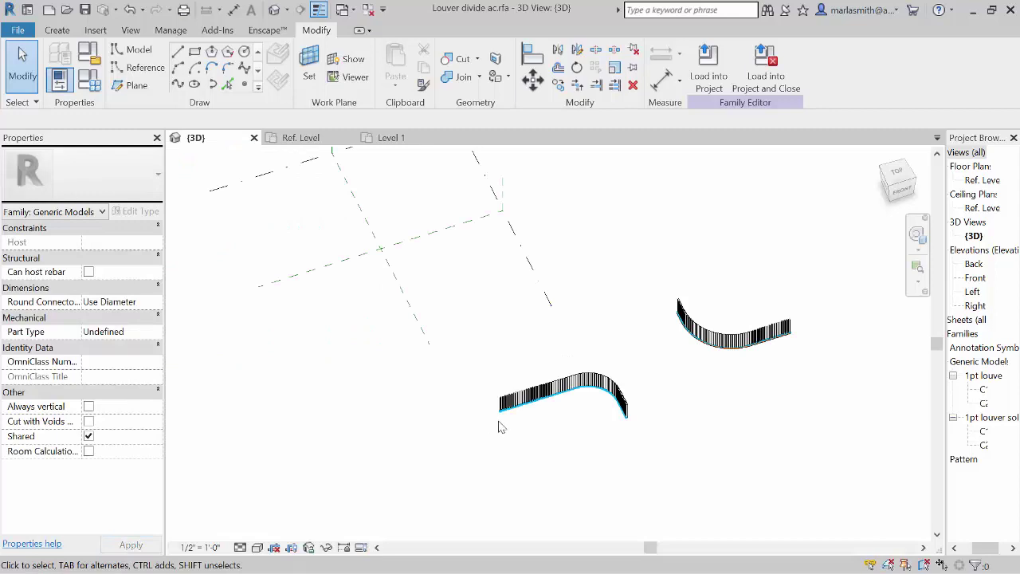
Select the third single louver from the curve's near end and check its angle parameter and type properties
{"action": "scroll", "coordinate": [500, 415], "scroll_direction": "up", "scroll_amount": 8}
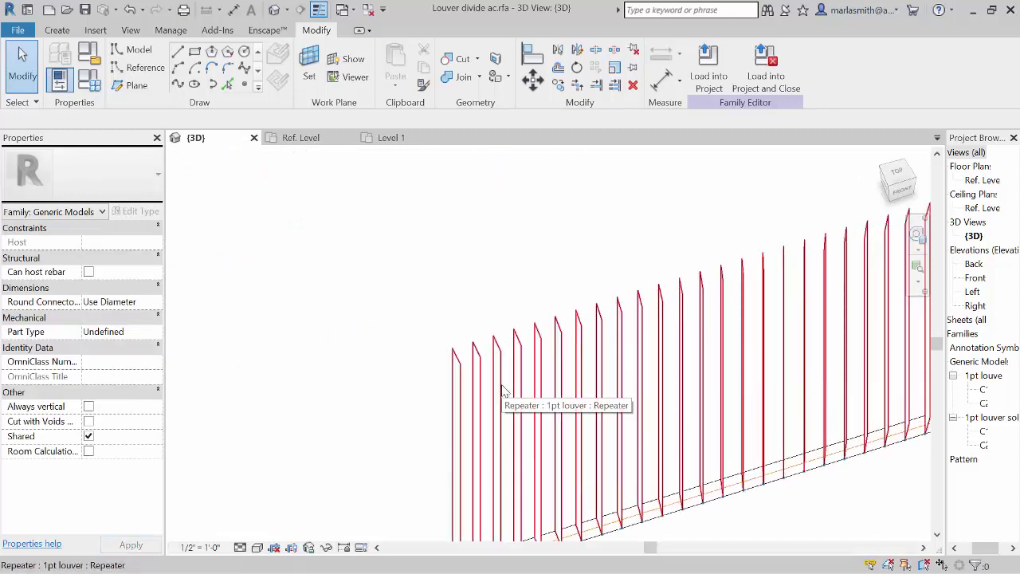
{"action": "key", "text": "Tab"}
{"action": "left_click", "coordinate": [500, 390]}
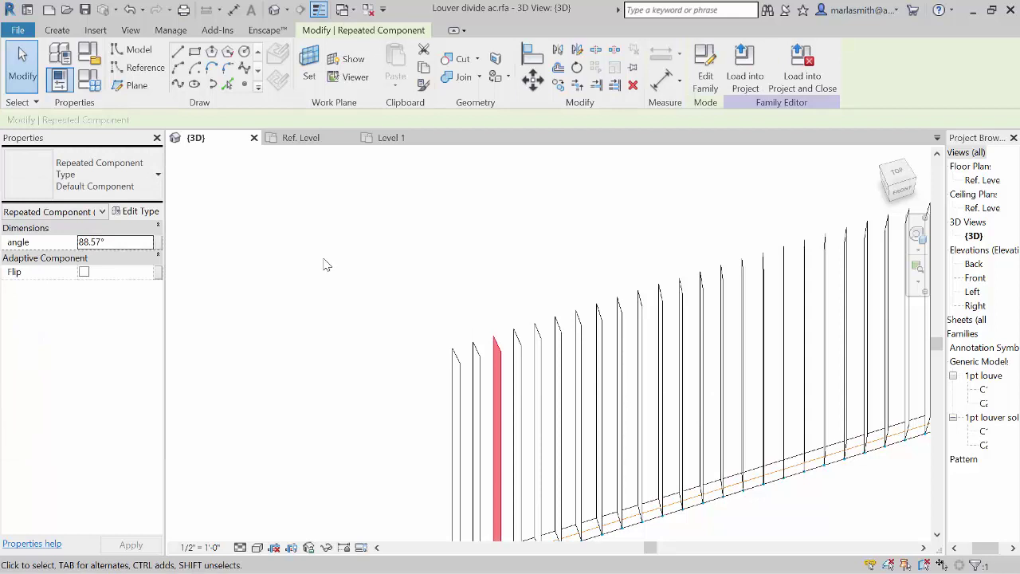
{"action": "left_click", "coordinate": [134, 212]}
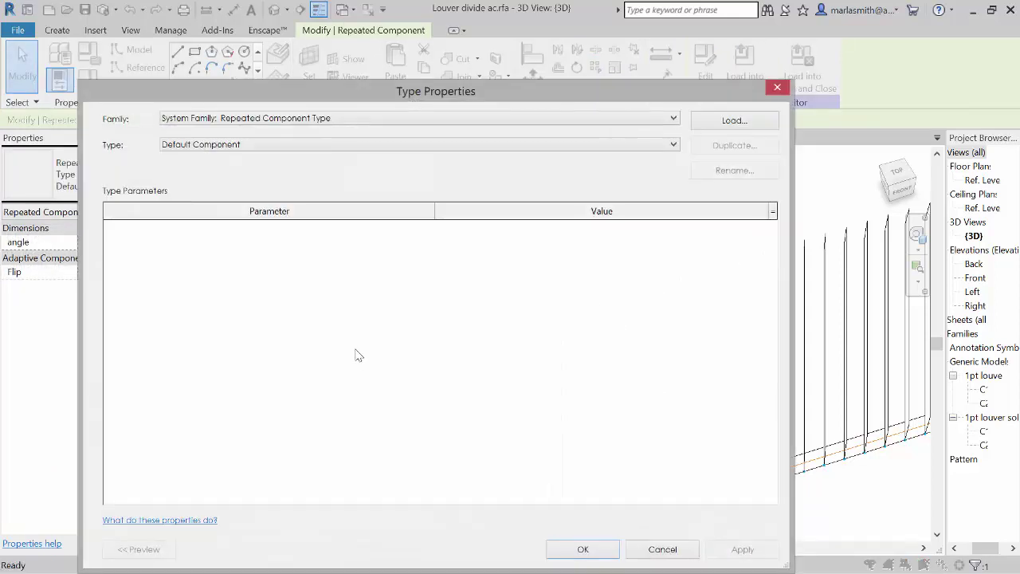
{"action": "left_click", "coordinate": [642, 549]}
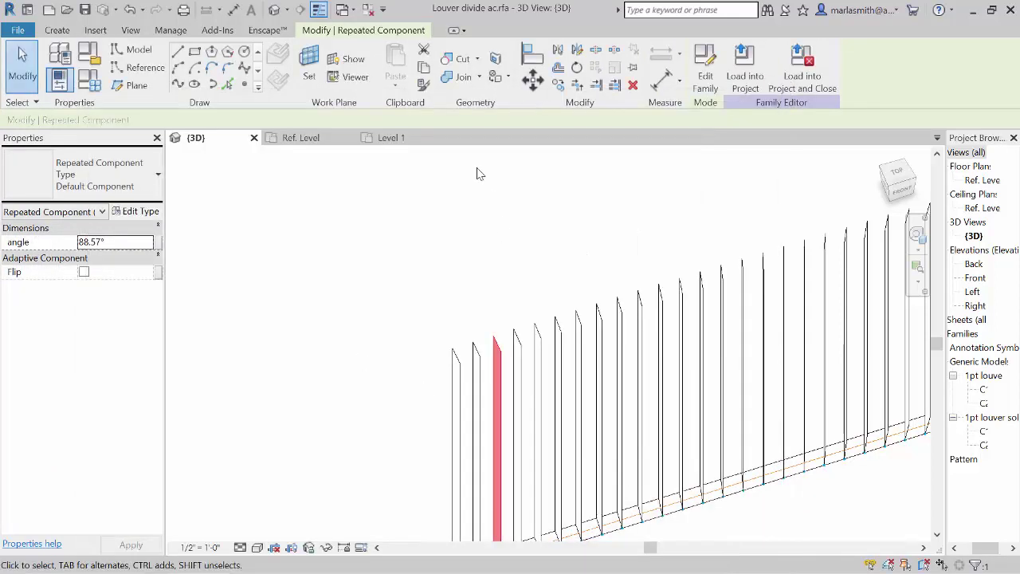
Select the whole louver repeater, review the type parameters of its 1pt louver C1 type, and close them without changes
{"action": "key", "text": "Escape"}
{"action": "left_click", "coordinate": [518, 351]}
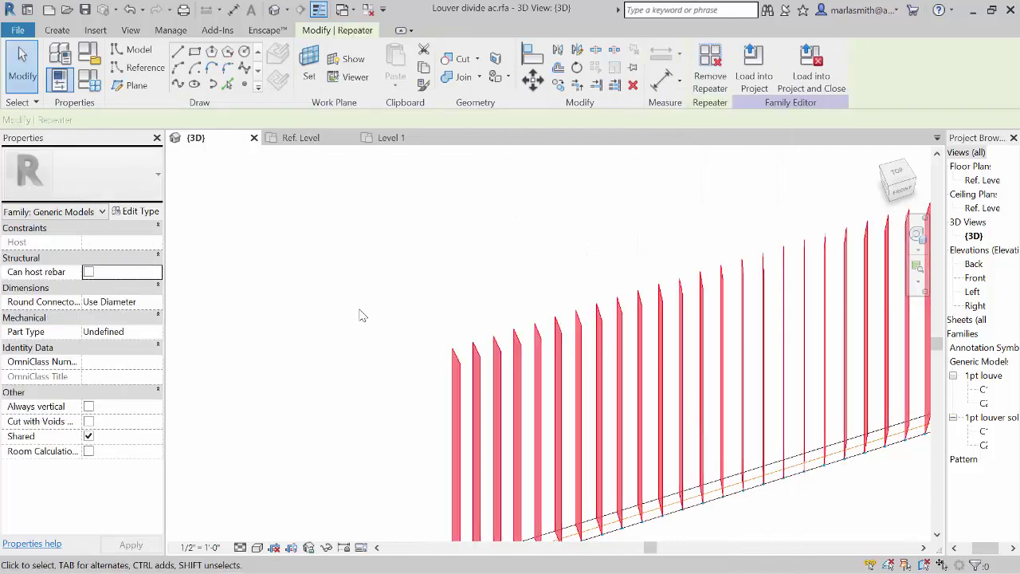
{"action": "left_click", "coordinate": [156, 213]}
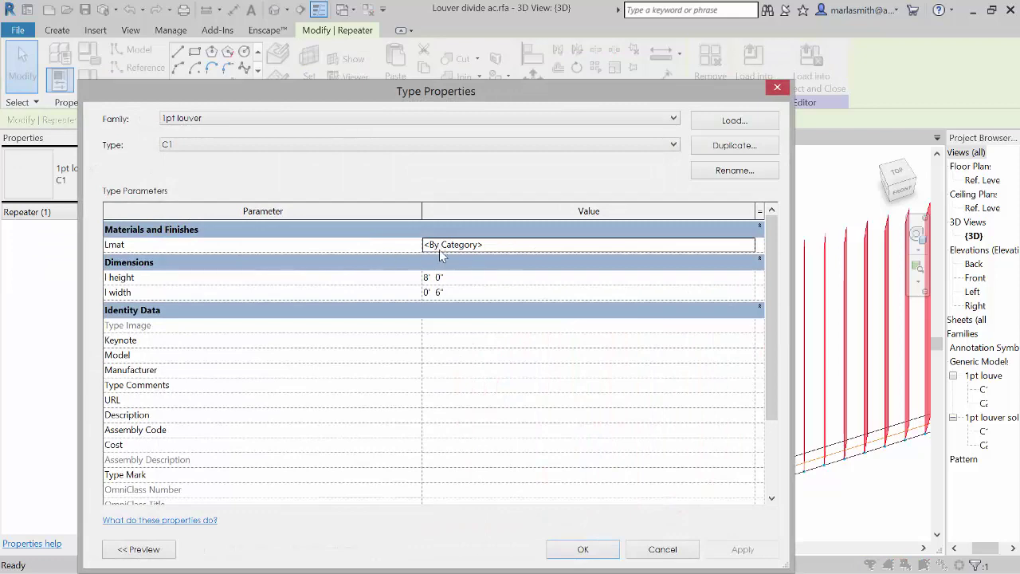
{"action": "left_click", "coordinate": [662, 549]}
{"action": "left_click", "coordinate": [347, 257]}
Examine both curved louver runs together in the family's 3D view
{"action": "scroll", "coordinate": [314, 284], "scroll_direction": "down", "scroll_amount": 4}
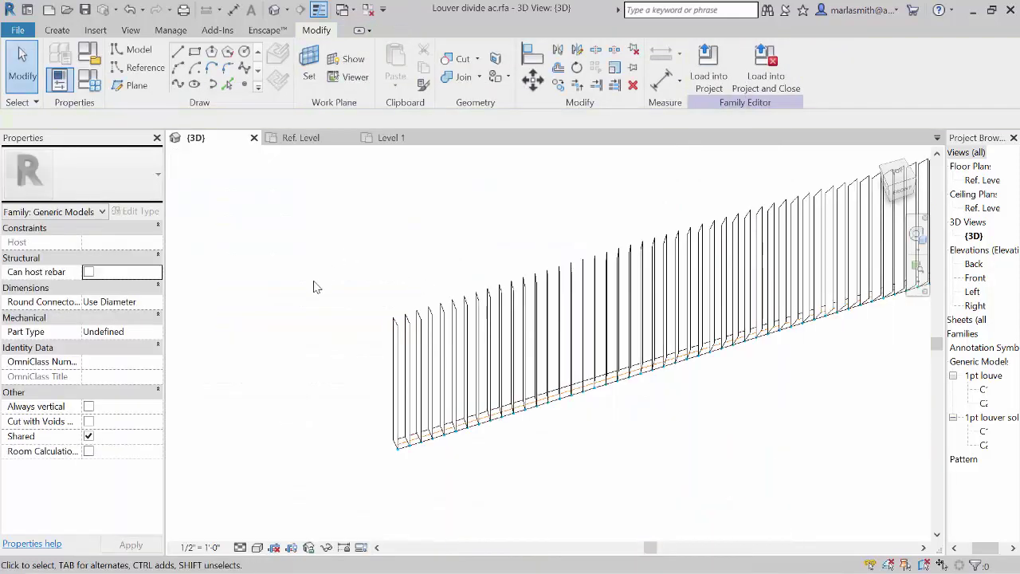
{"action": "scroll", "coordinate": [297, 399], "scroll_direction": "down", "scroll_amount": 2}
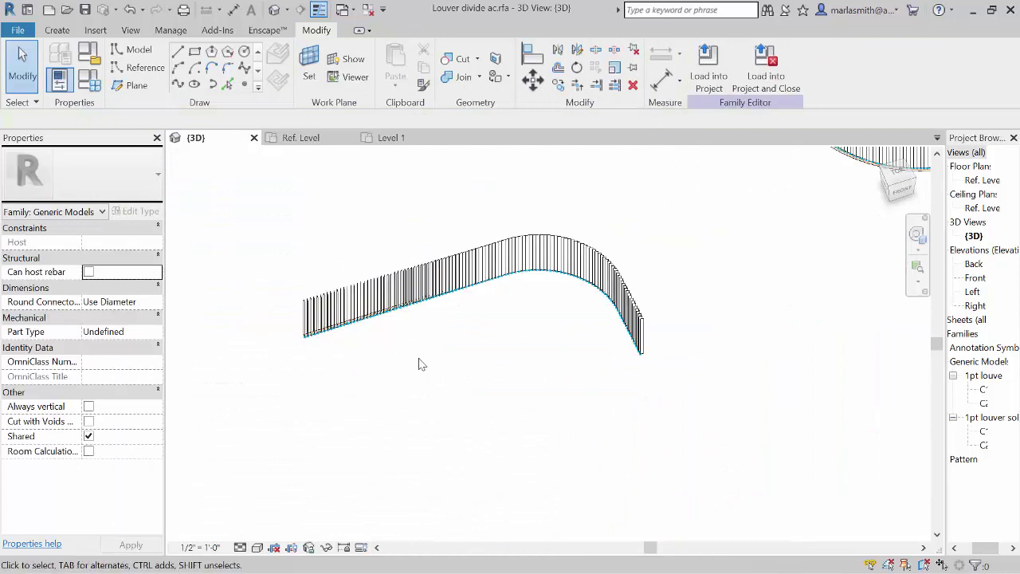
{"action": "middle_click_drag", "start_coordinate": [422, 364], "coordinate": [424, 444]}
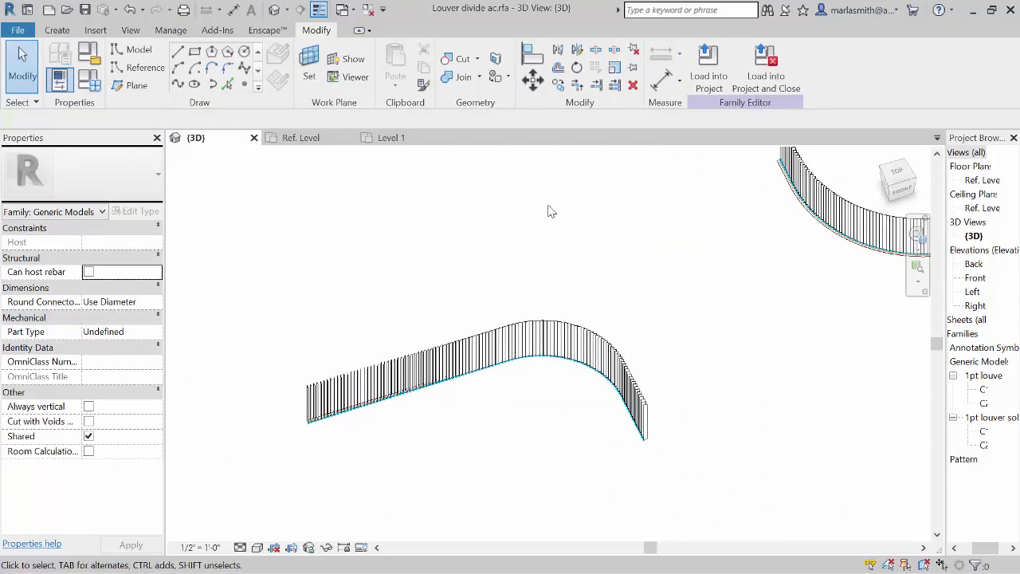
{"action": "middle_click_drag", "start_coordinate": [542, 276], "coordinate": [401, 288]}
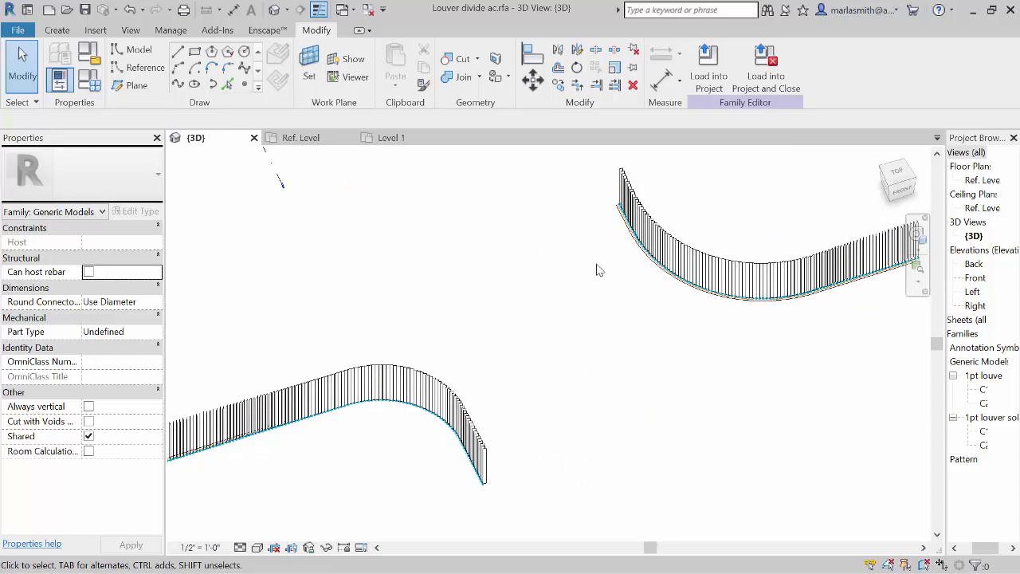
{"action": "middle_click_drag", "start_coordinate": [599, 269], "coordinate": [484, 341], "text": "shift"}
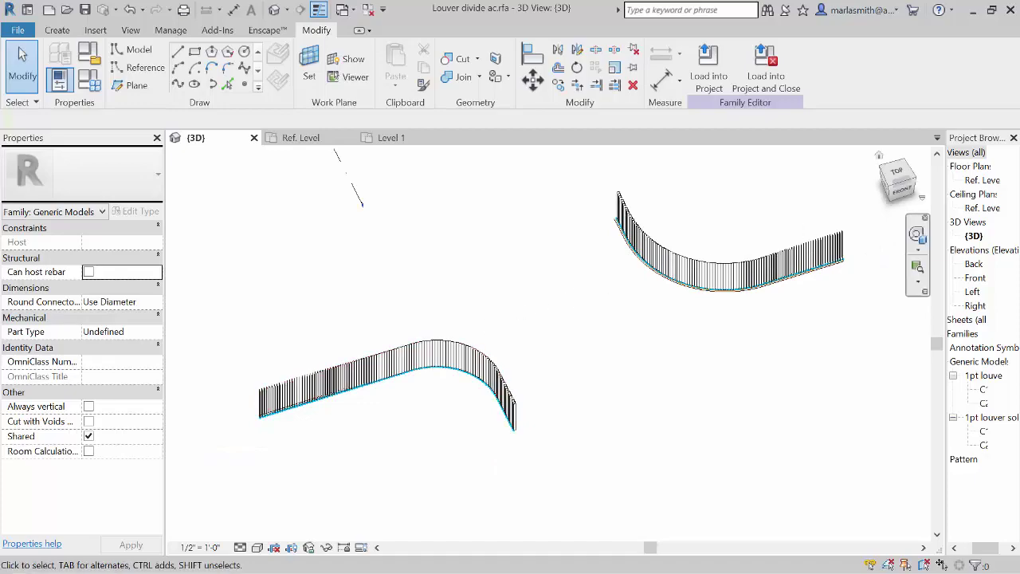